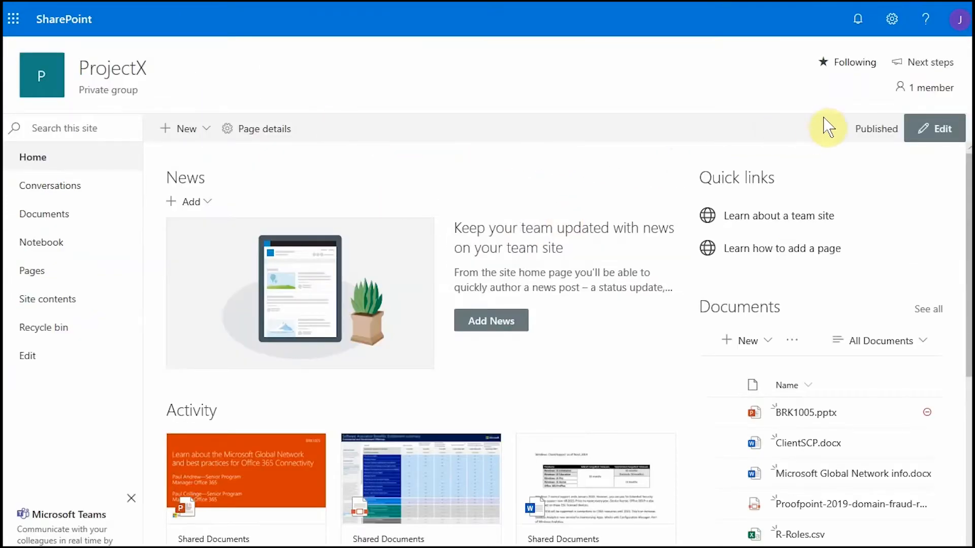
Step: Open the ProjectX site permissions and show the Invite people options
click(897, 25)
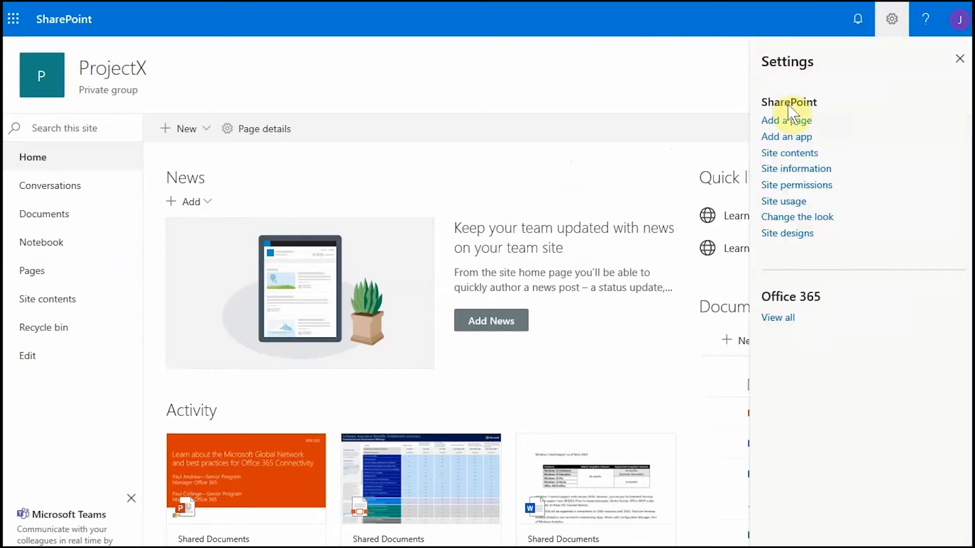
click(820, 186)
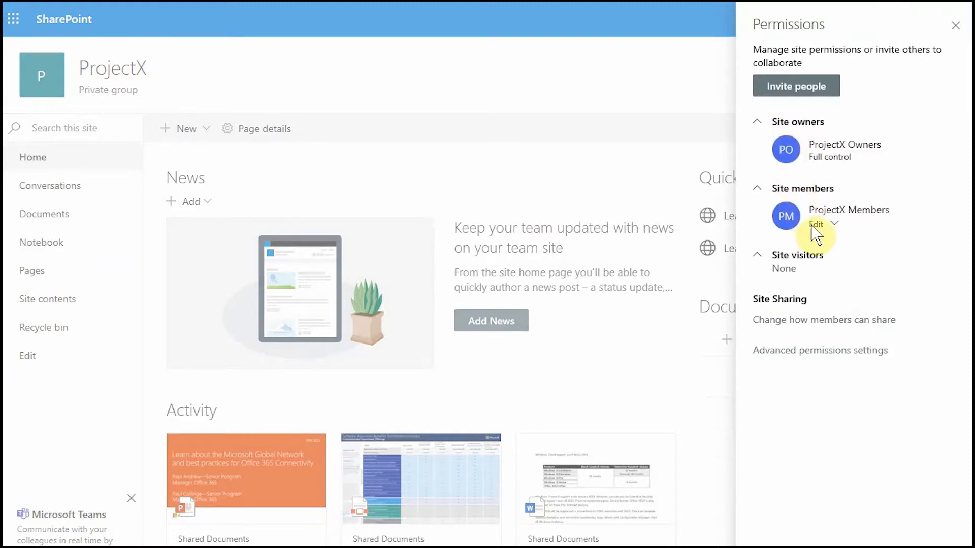
click(836, 93)
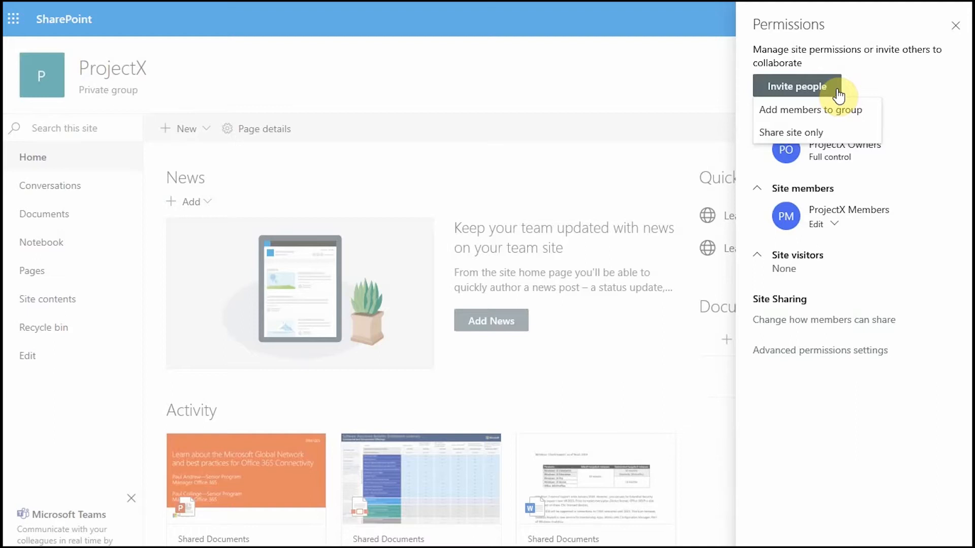
Step: Share only the ProjectX site with the external guest, with the message 'Welcome to the ProjectX site'
click(771, 132)
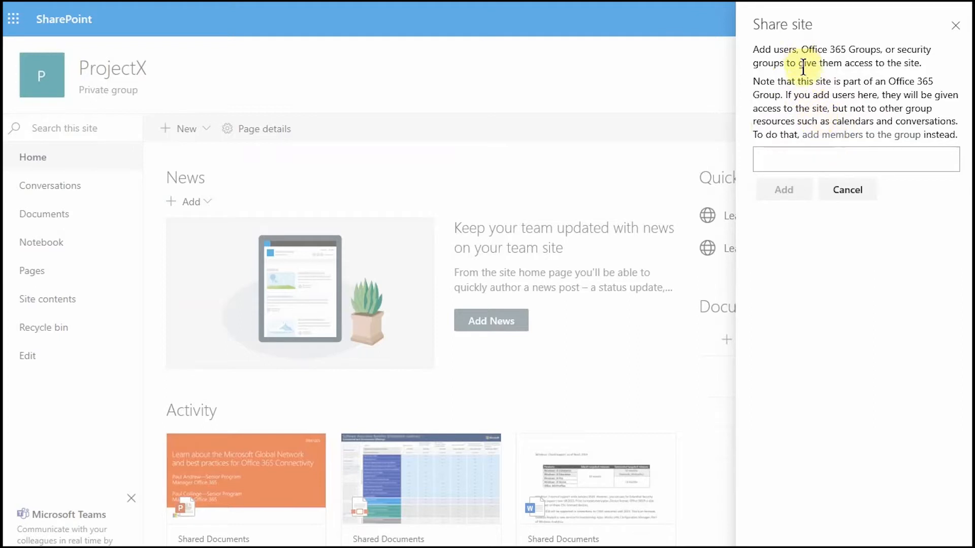
click(818, 160)
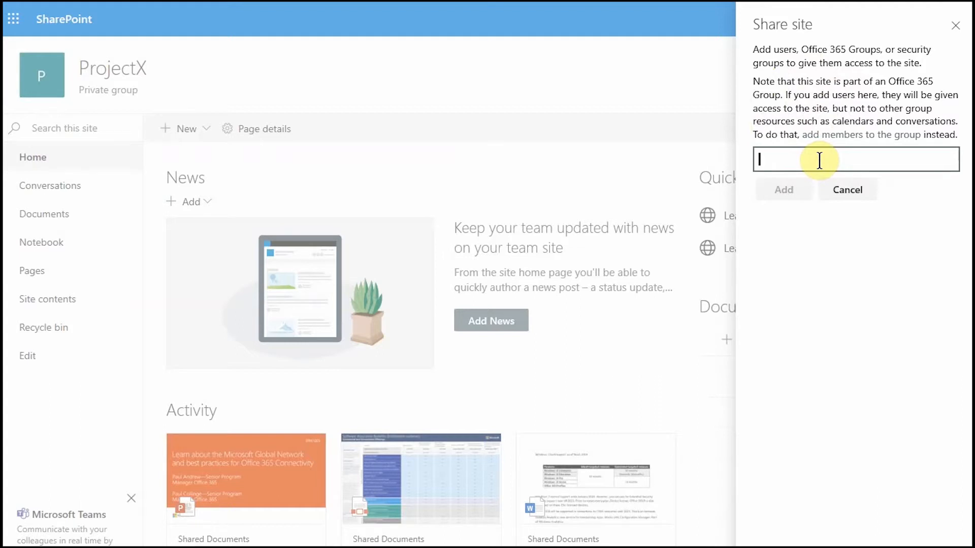
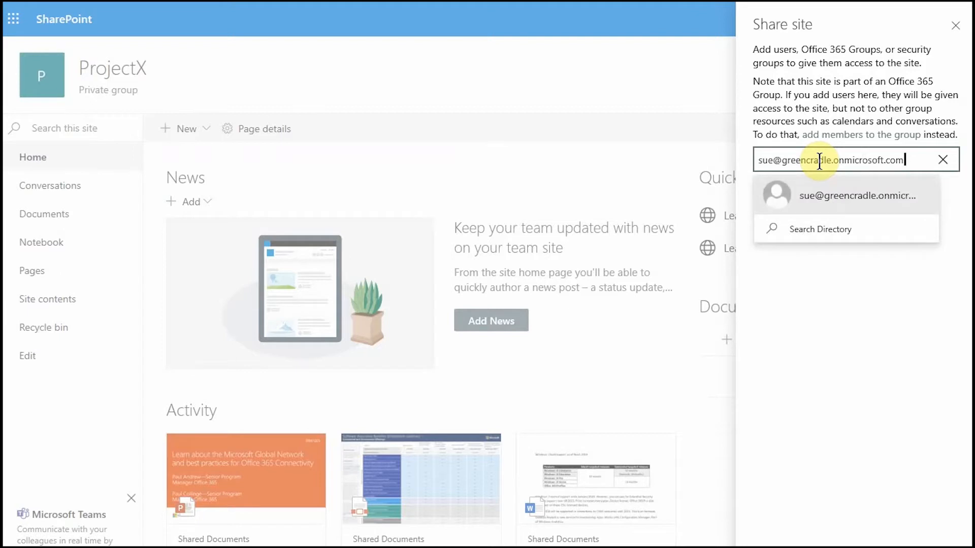
click(823, 195)
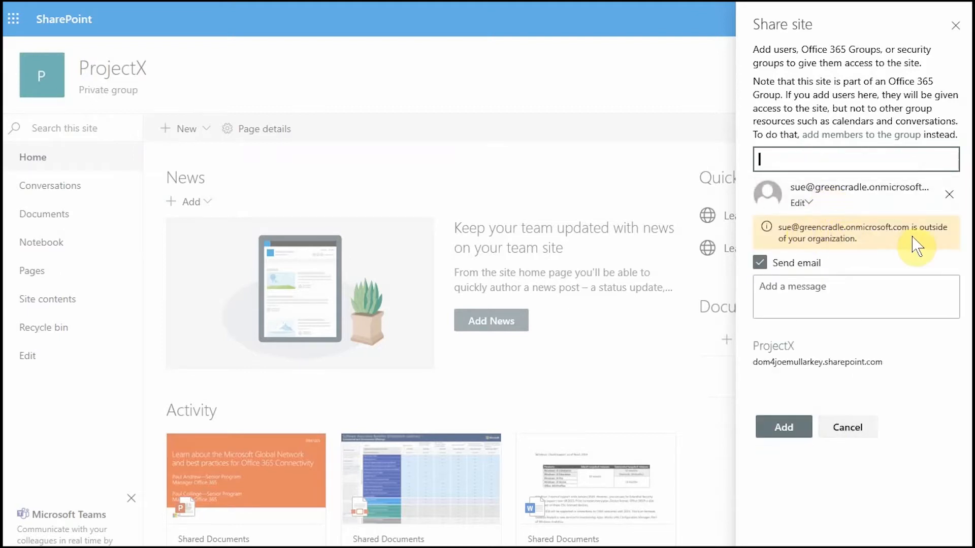
click(802, 296)
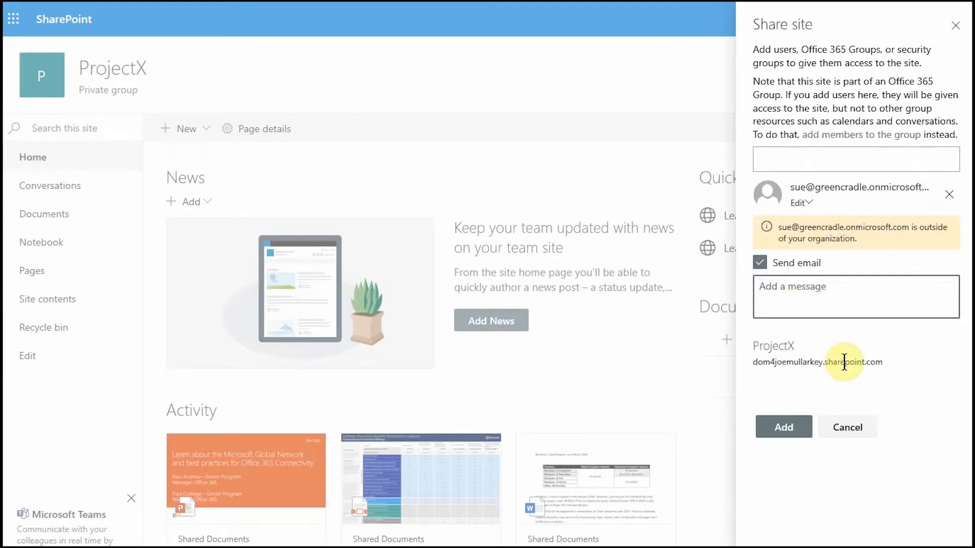
text(Welcome to the Projec)
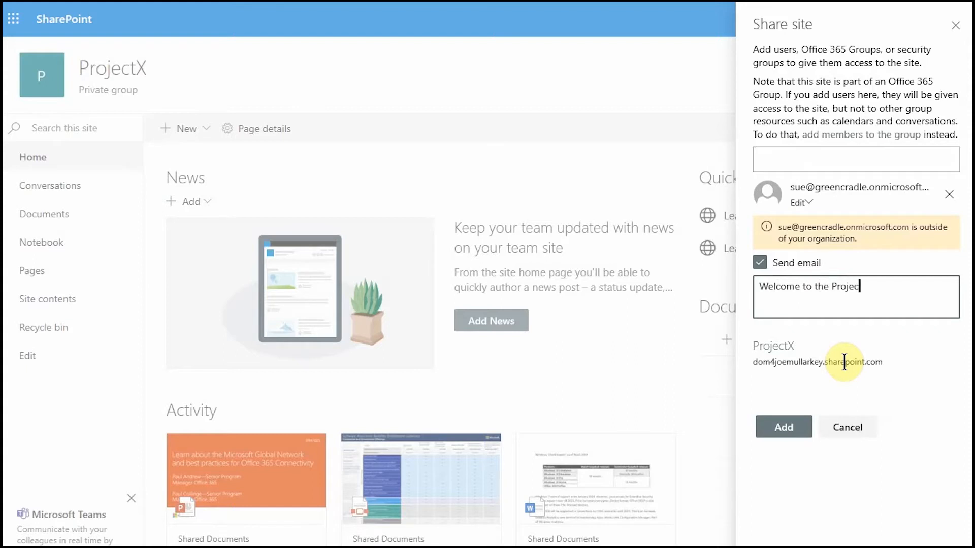
text(tX site)
click(787, 432)
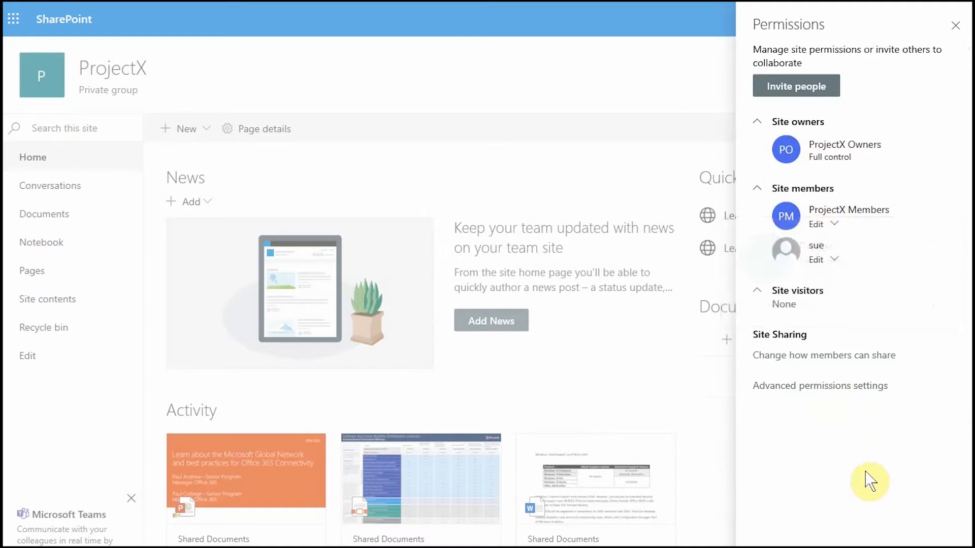
click(954, 32)
Step: Close the SharePoint settings panel and refresh the Azure guest users list
click(961, 60)
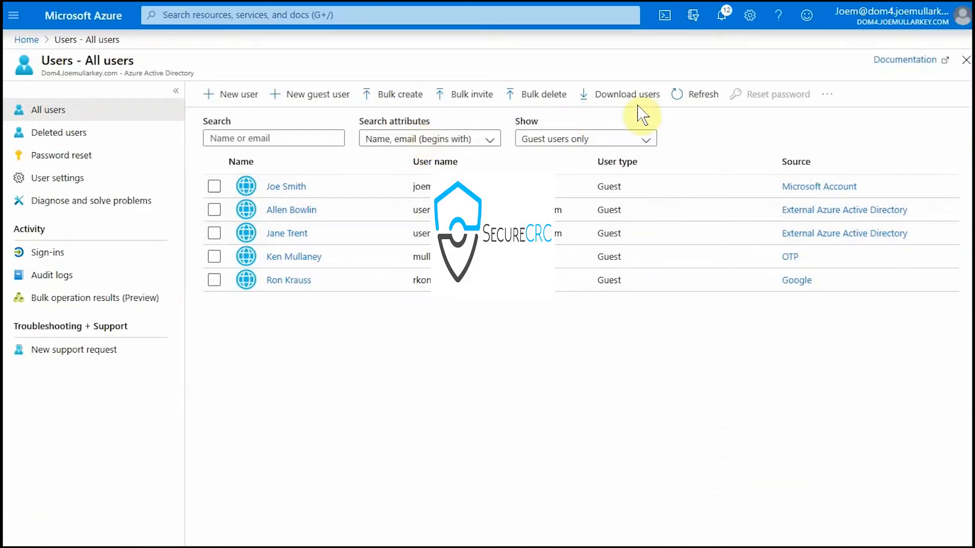
click(704, 101)
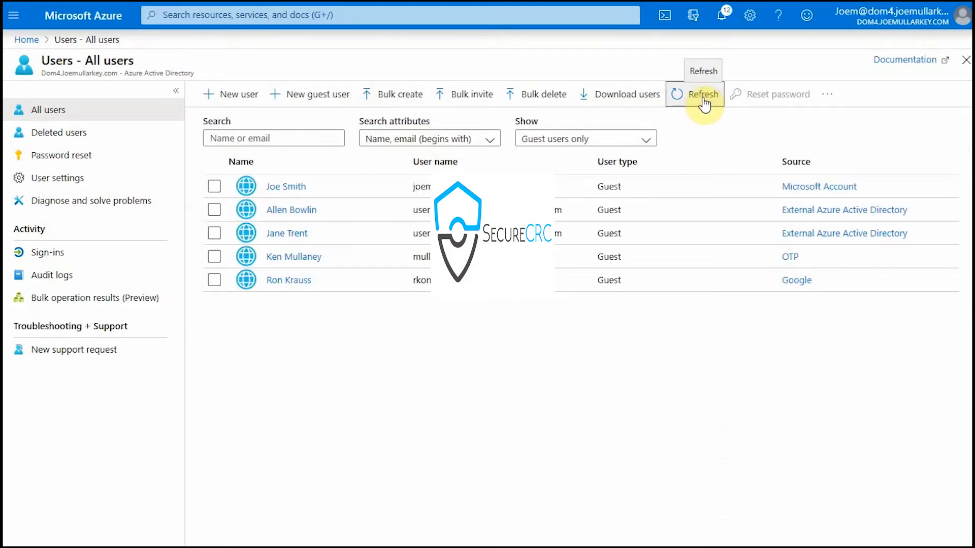
click(706, 104)
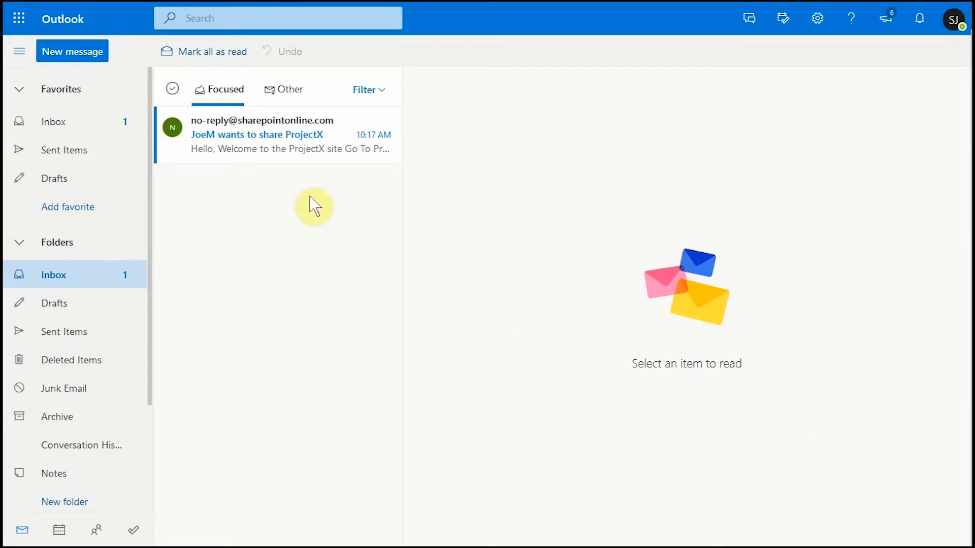
Step: Open the ProjectX sharing invitation email and follow its Go To ProjectX link
click(269, 143)
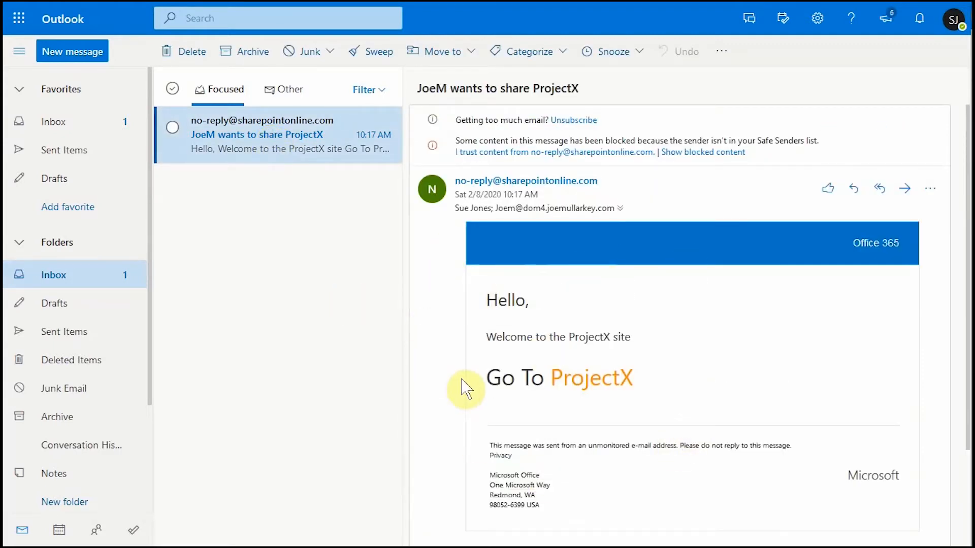
click(589, 389)
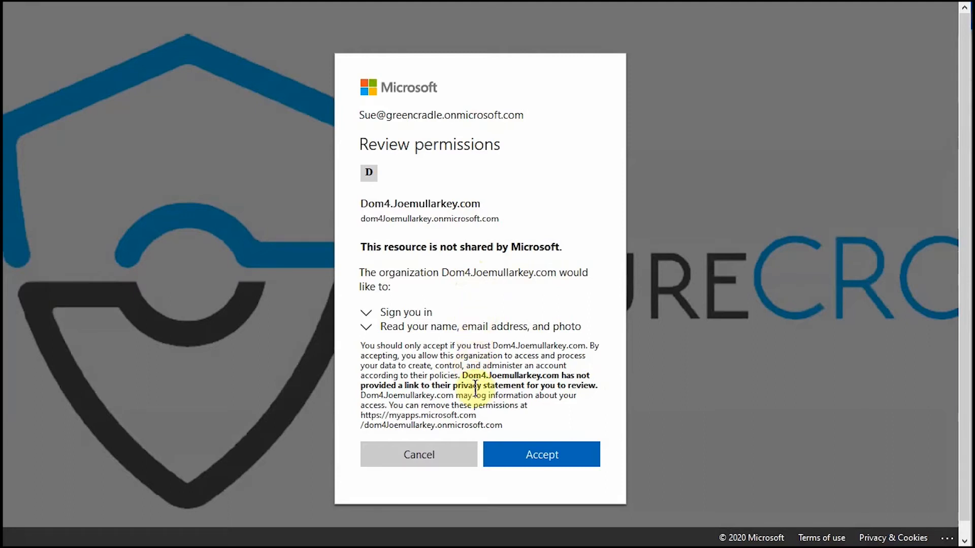
Step: Accept the organization's request on the Review permissions page
click(528, 453)
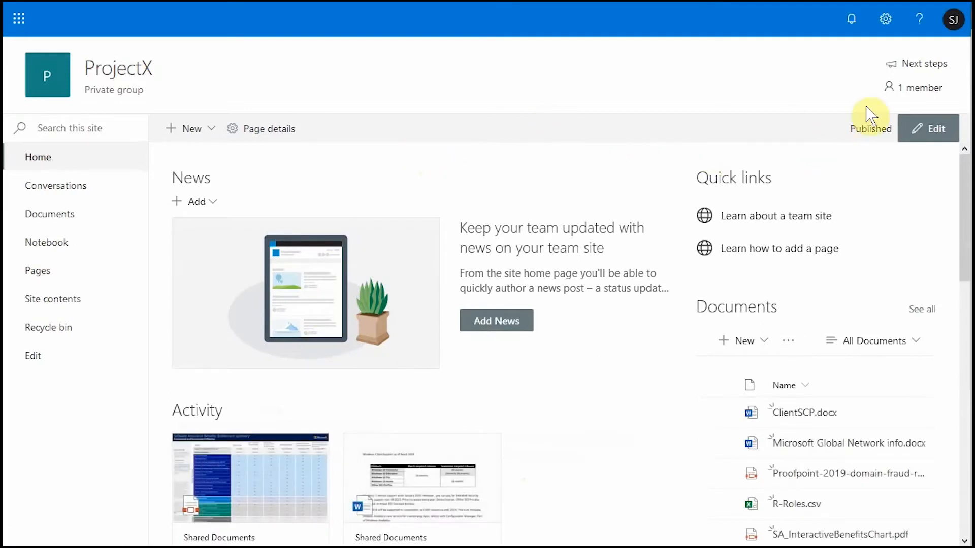
click(956, 23)
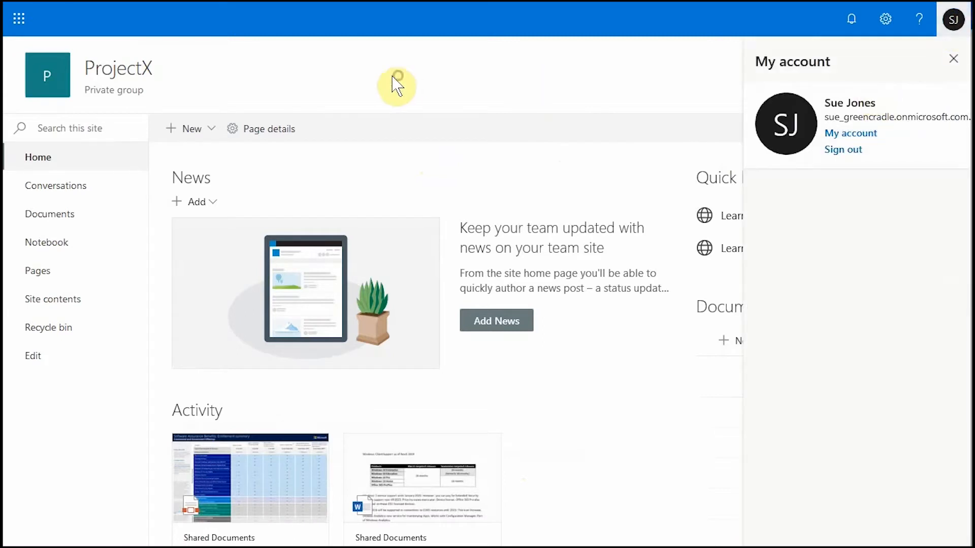
click(53, 223)
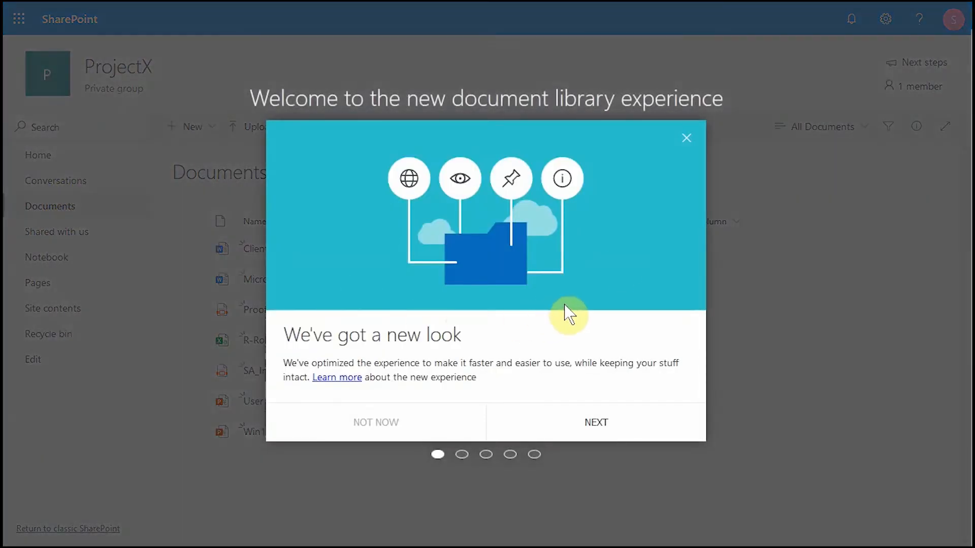
click(683, 139)
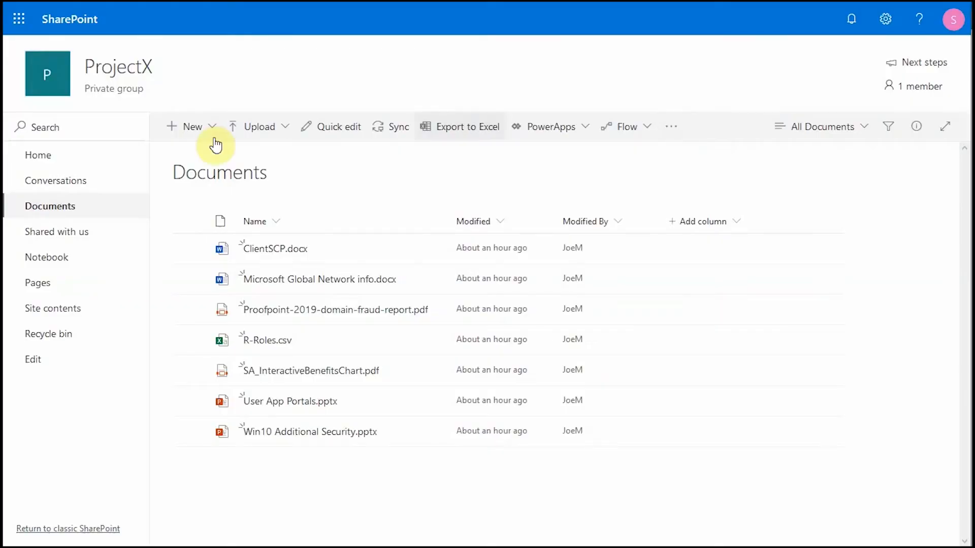
click(31, 158)
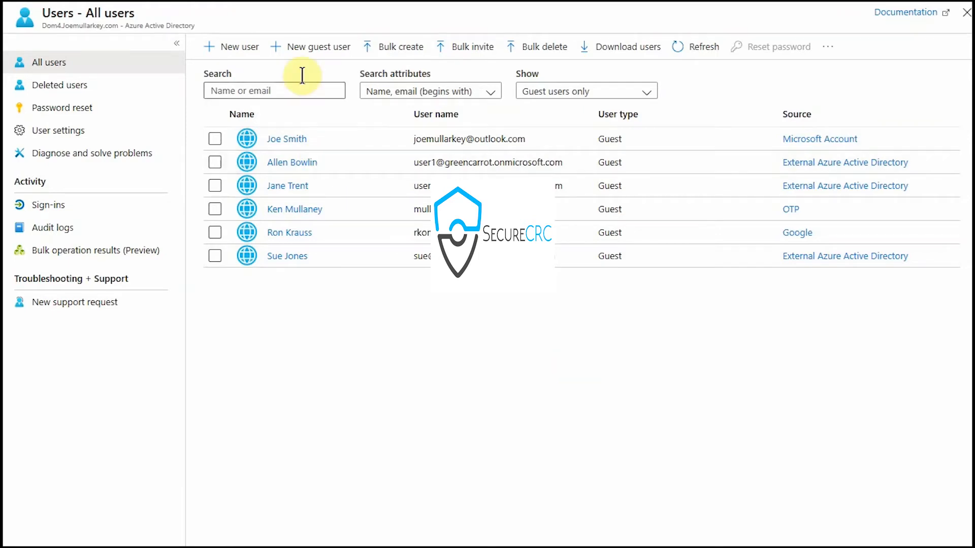
Step: Start a New guest user invitation in Azure Active Directory Users
click(320, 51)
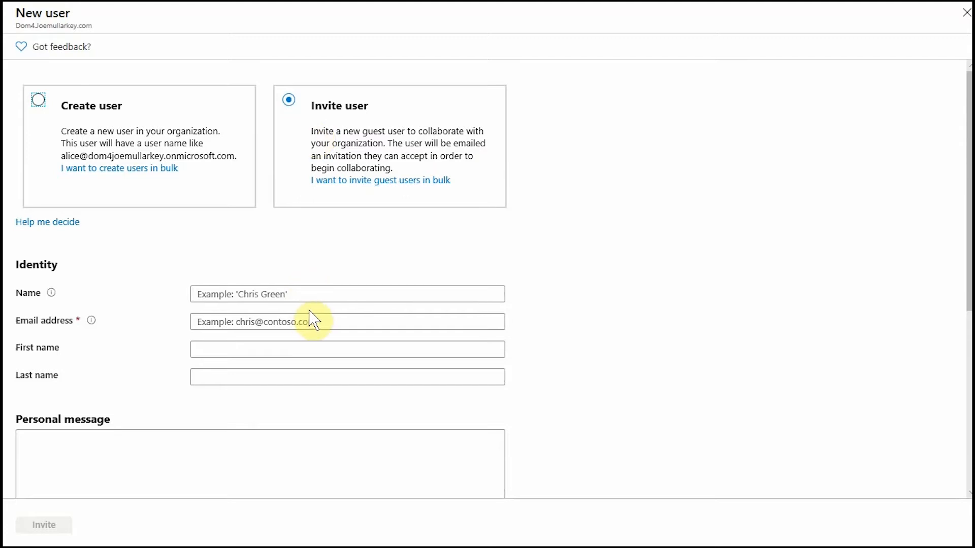
Step: Enter the guest's display name and e-mail address, then their first and last name under Identity
click(208, 295)
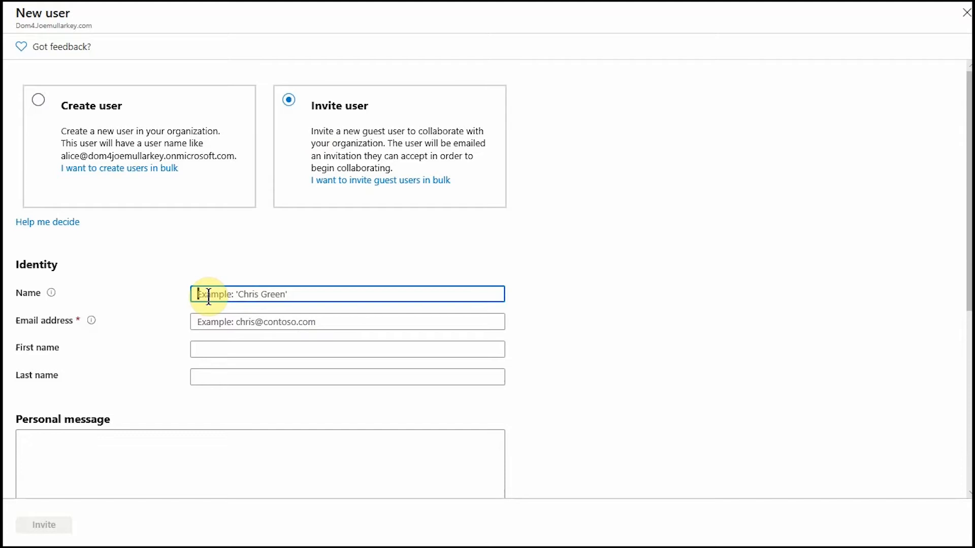
text(peter)
key(Tab)
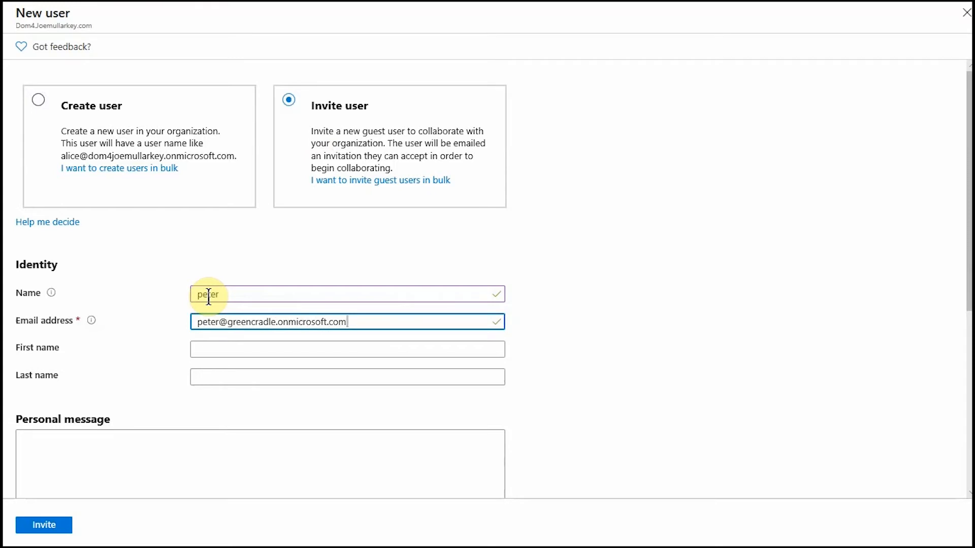
click(248, 345)
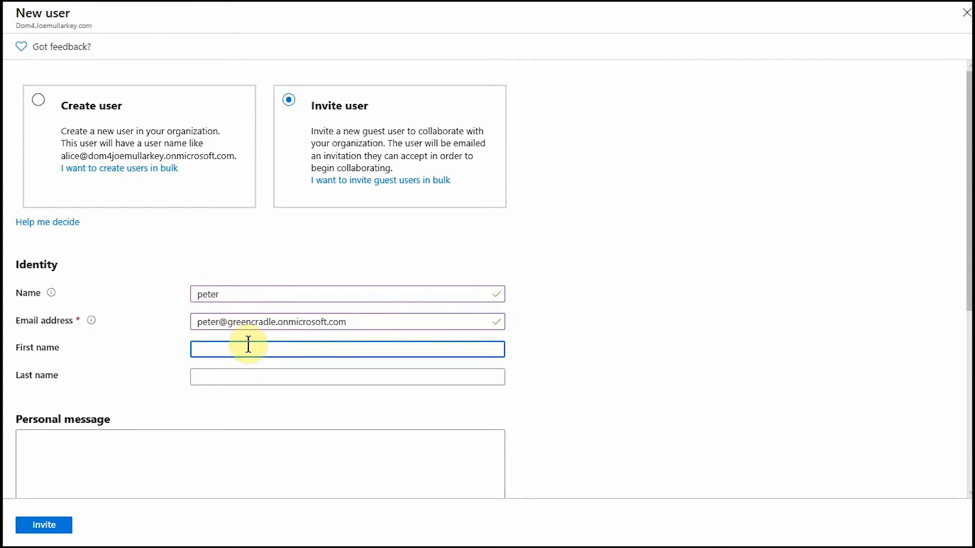
key(Tab)
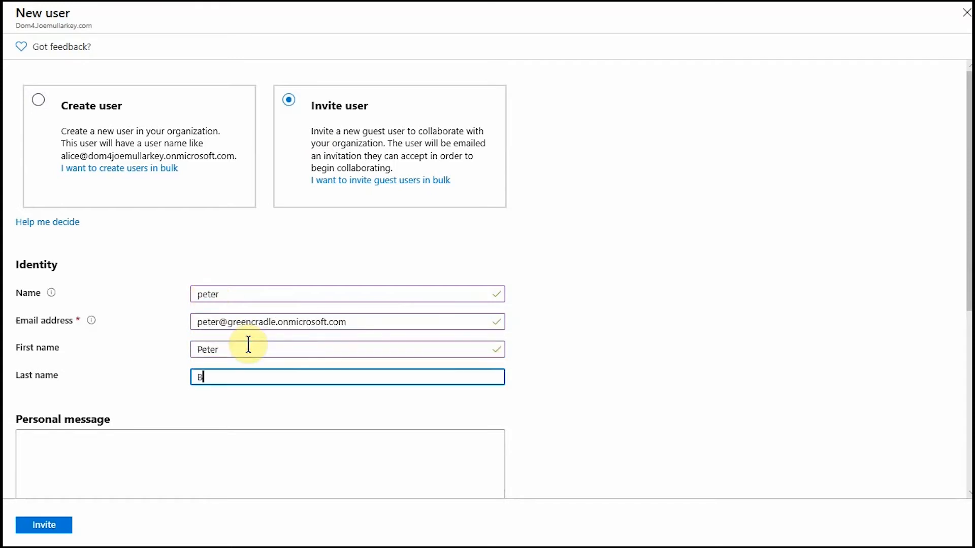
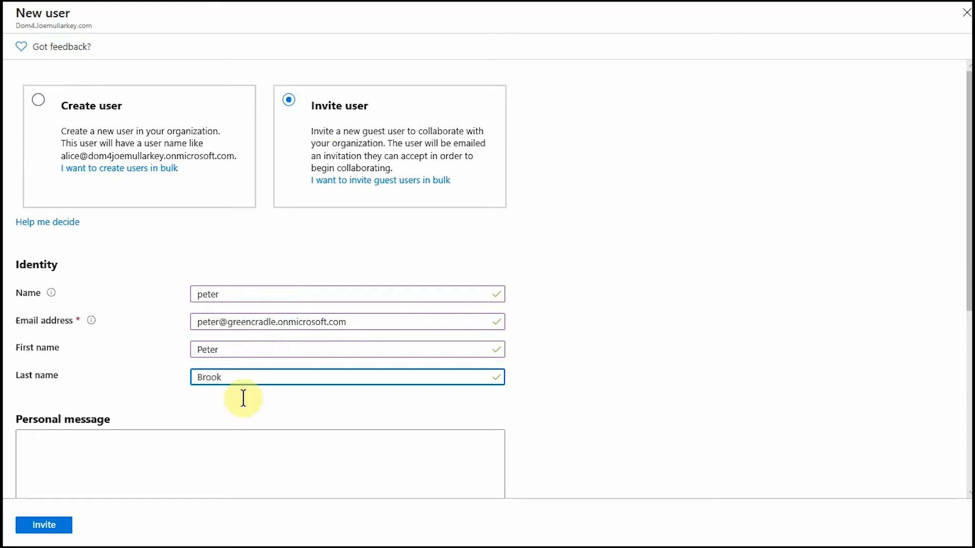
scroll(243, 416, down, 5)
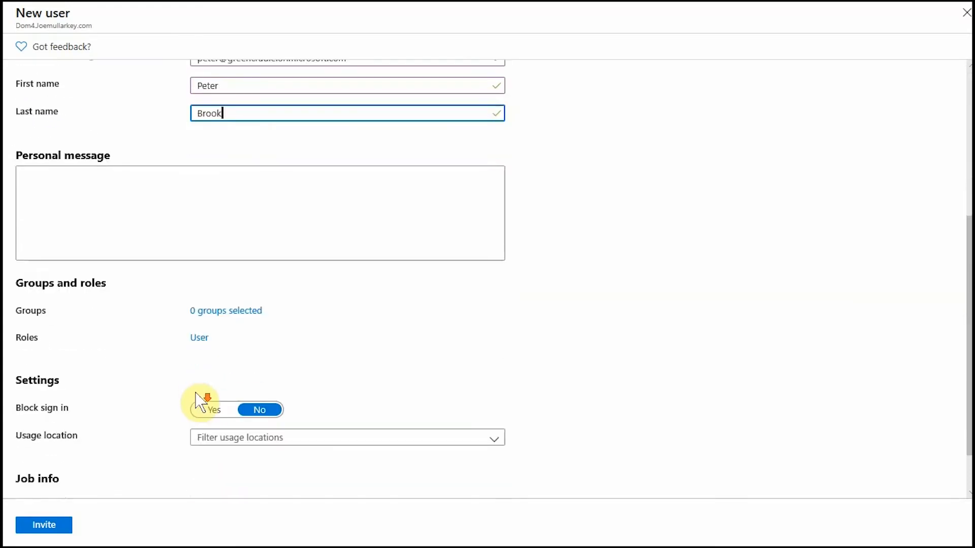
Step: Add the guest to the ProjectX group (searching 'pro') and send the invitation
click(222, 312)
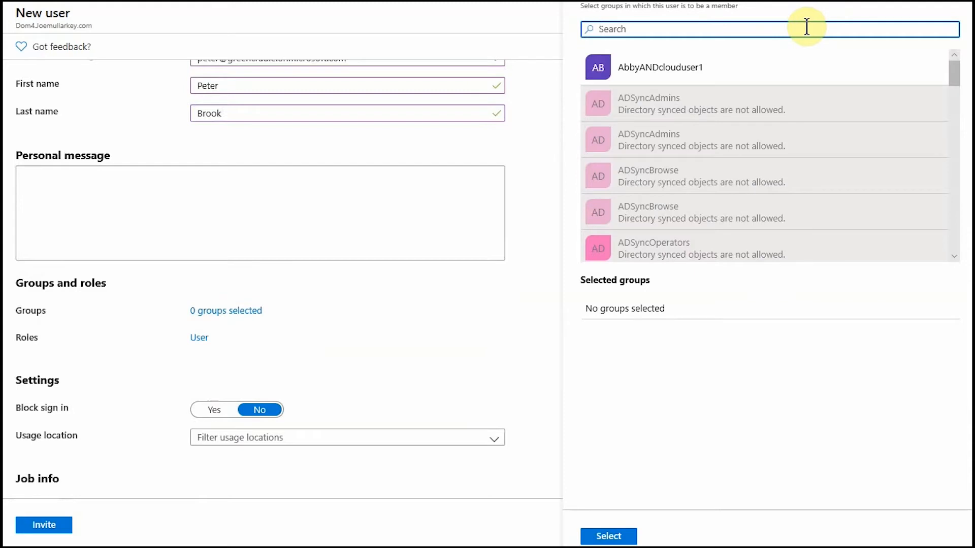
text(pro)
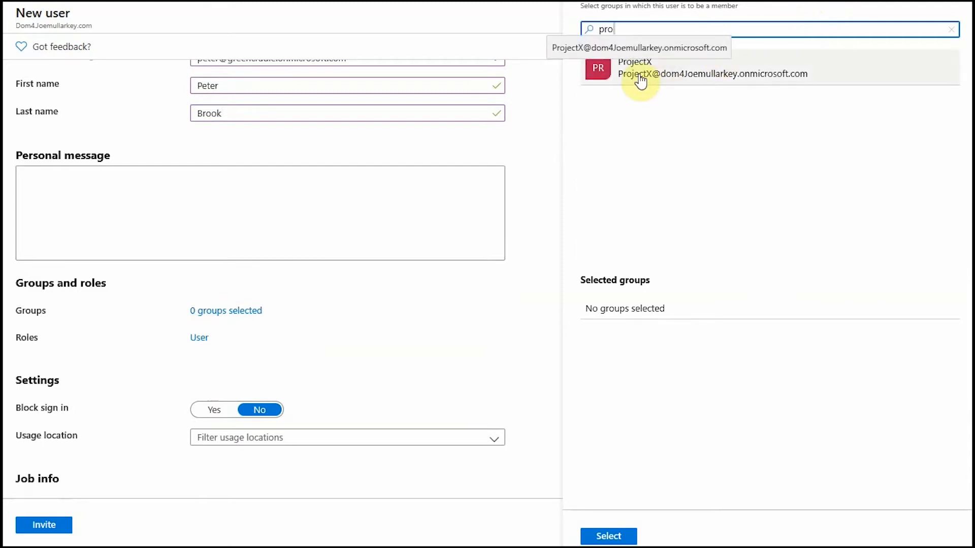
click(639, 75)
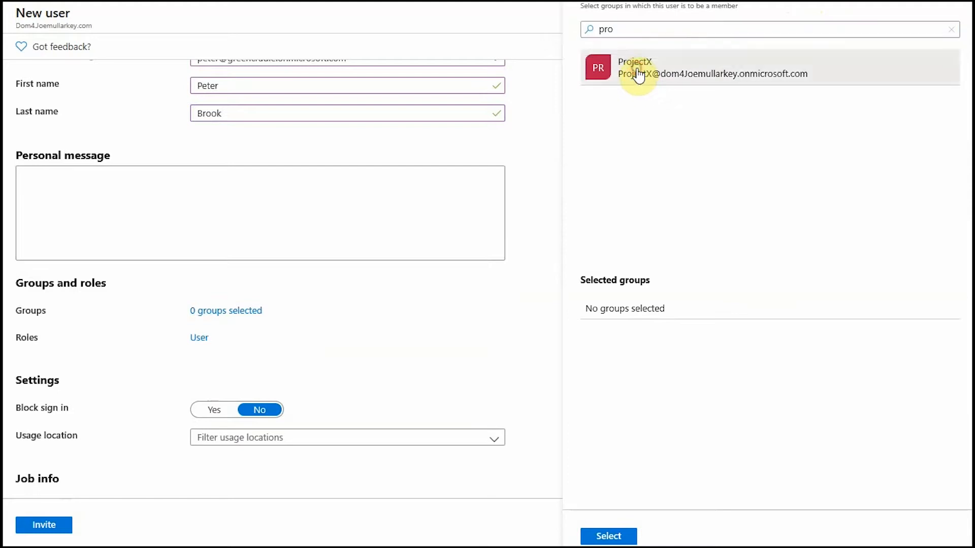
click(618, 537)
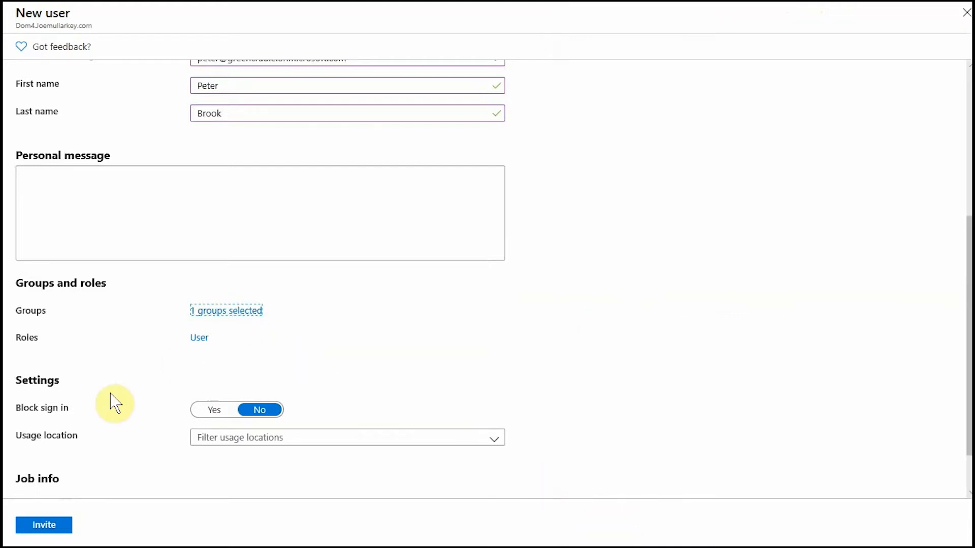
click(53, 534)
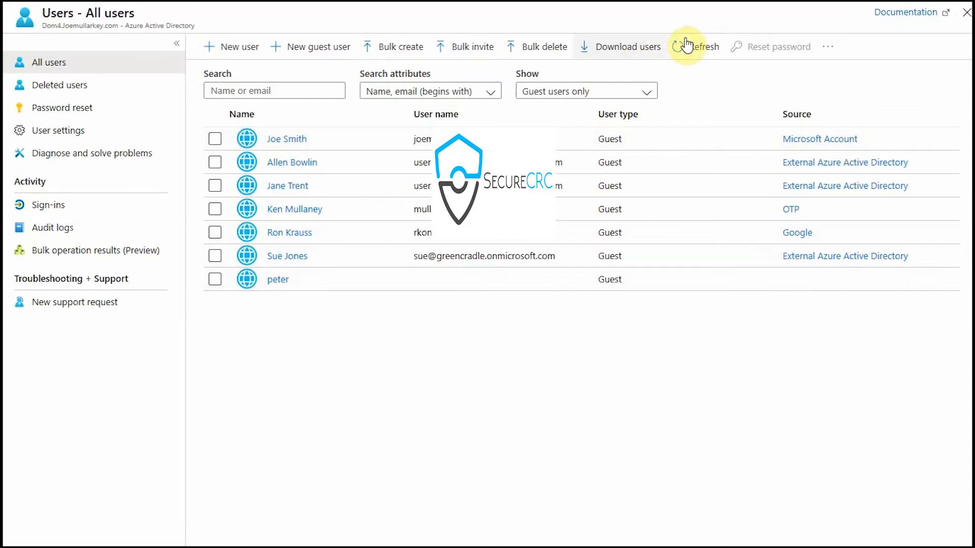
Step: Refresh the All users guest list to check for the newly invited guest
click(708, 48)
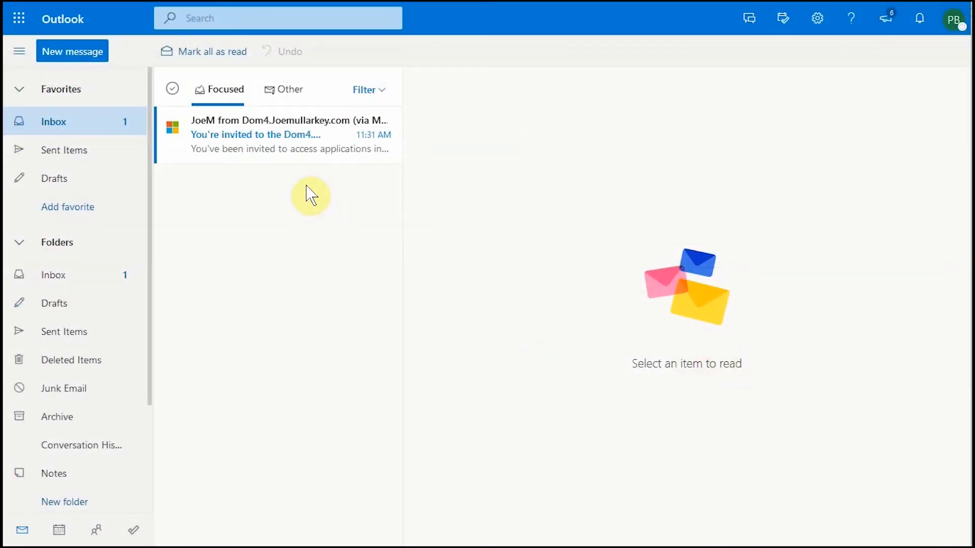
Step: Open the invitation email, trust its sender so content loads, and choose Get Started
click(273, 151)
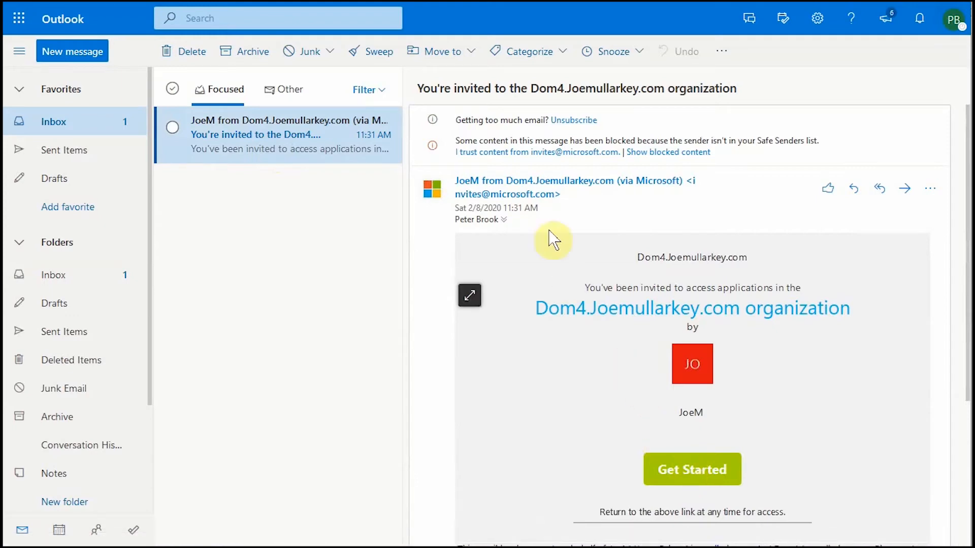
click(526, 152)
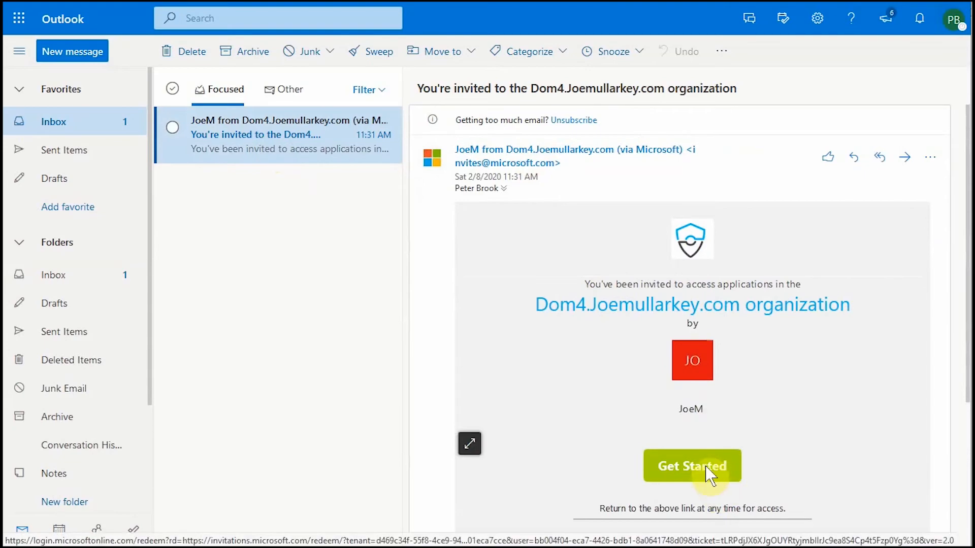
scroll(707, 462, down, 3)
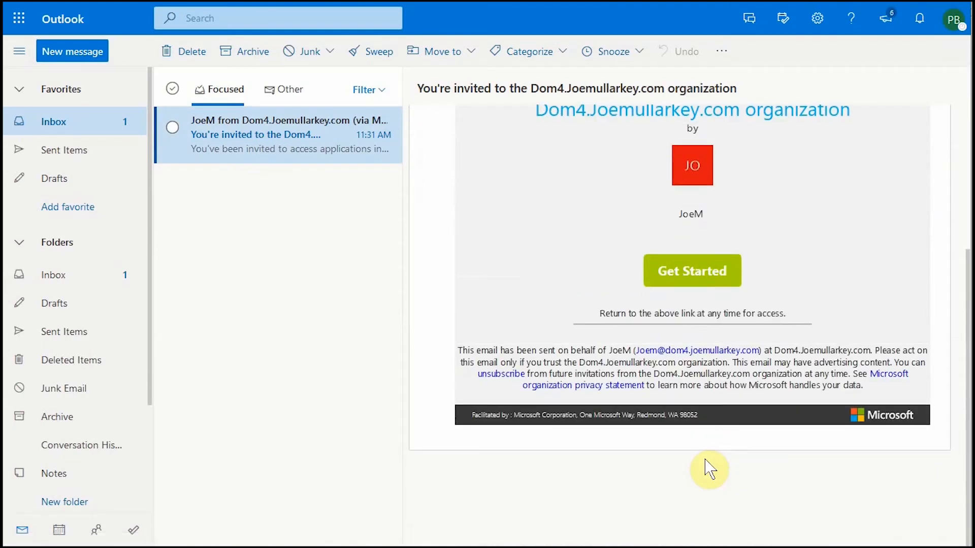
scroll(710, 470, up, 3)
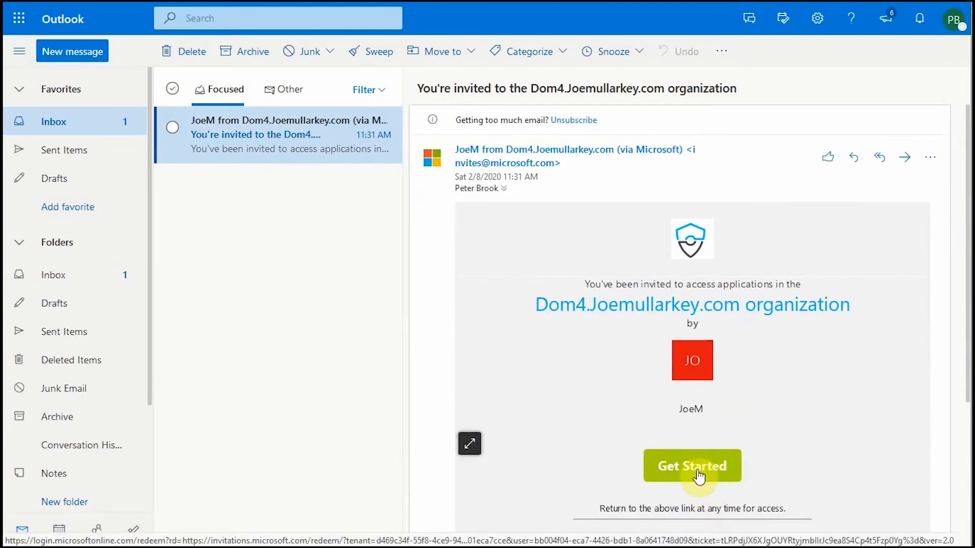
click(700, 476)
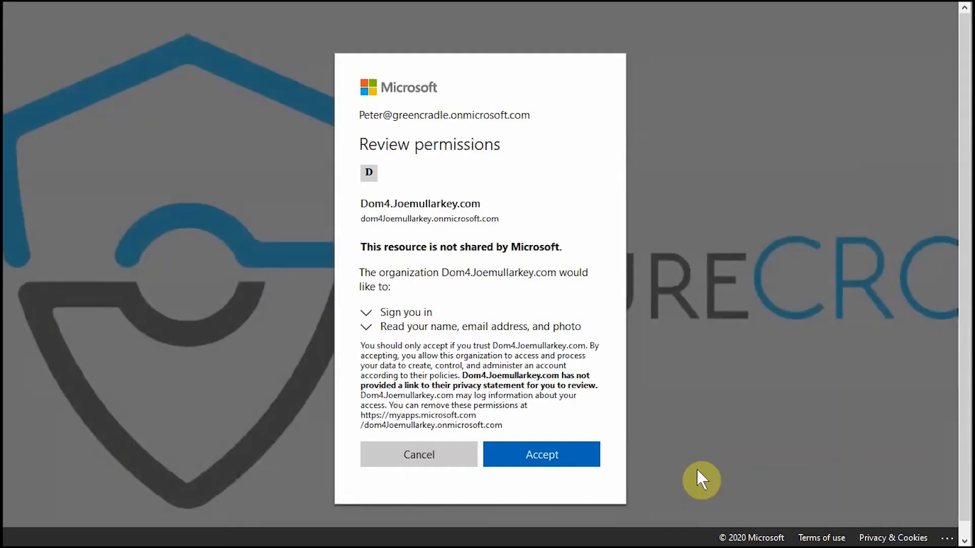
Step: Accept the permissions requested by Dom4.Joemullarkey.com to reach the My Apps page
click(541, 460)
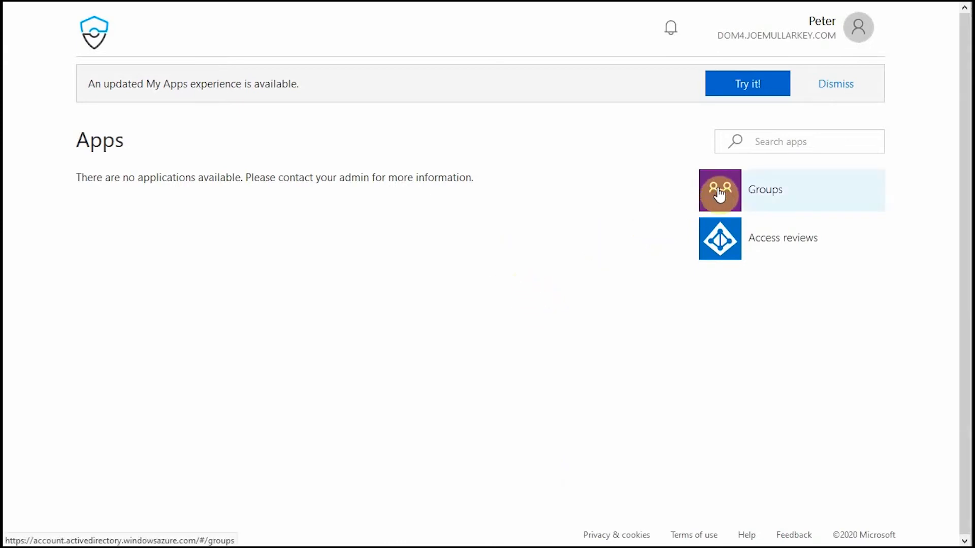
Step: Go from My Apps through Groups to ProjectX, then on to its SharePoint site
click(740, 207)
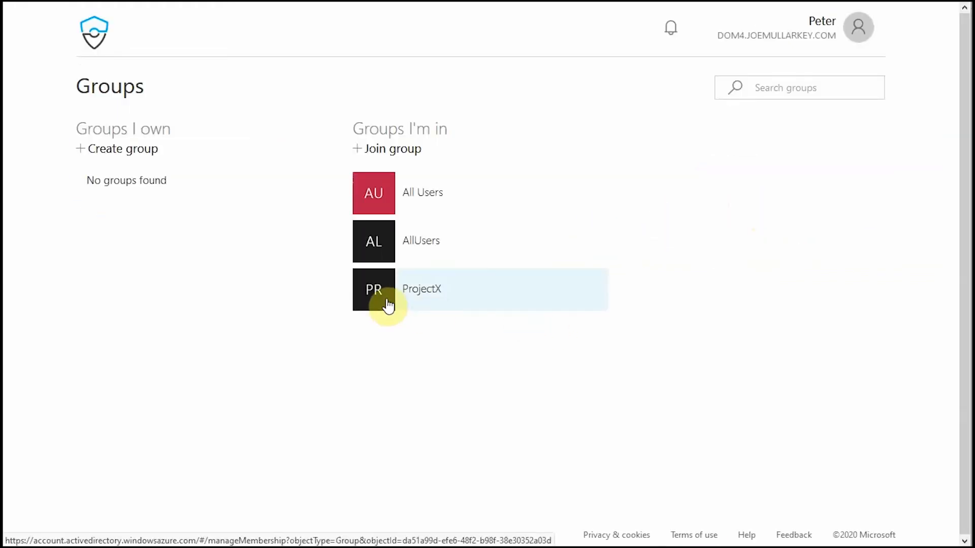
click(383, 302)
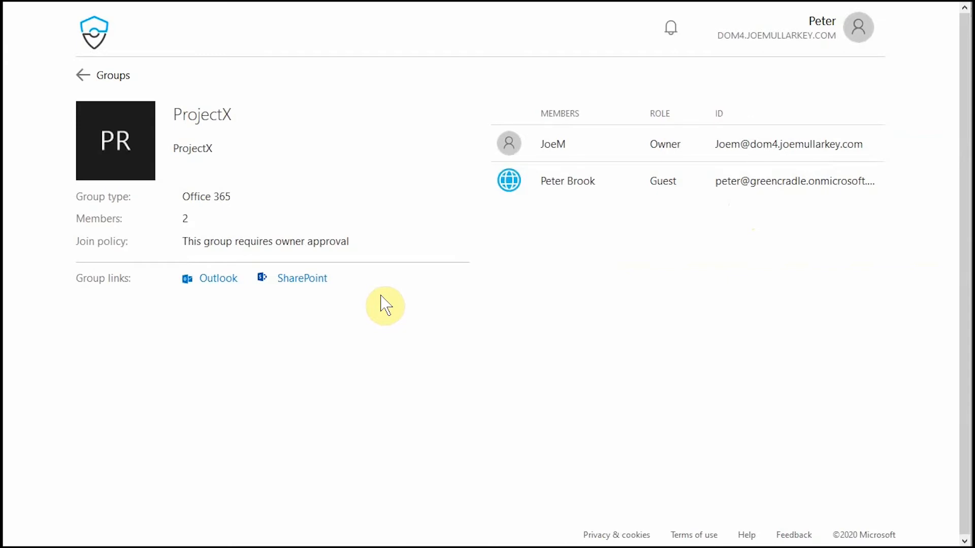
click(309, 283)
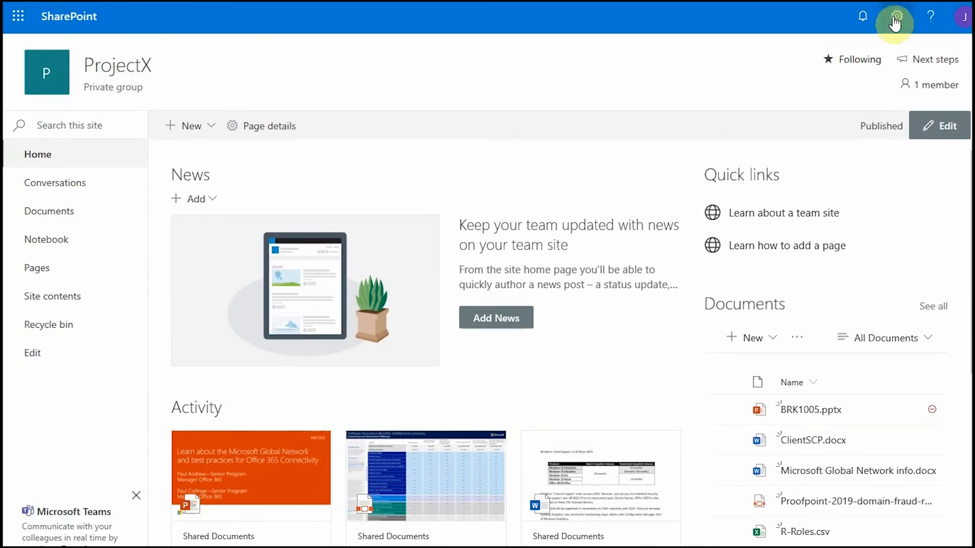
Step: Via Site permissions, add members to the ProjectX group and enter the guest's e-mail address
click(895, 20)
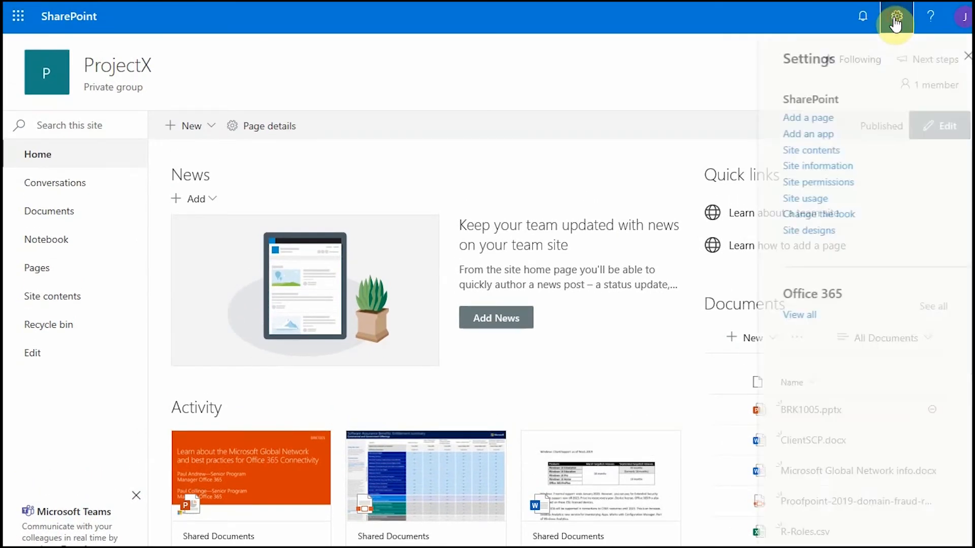
click(820, 184)
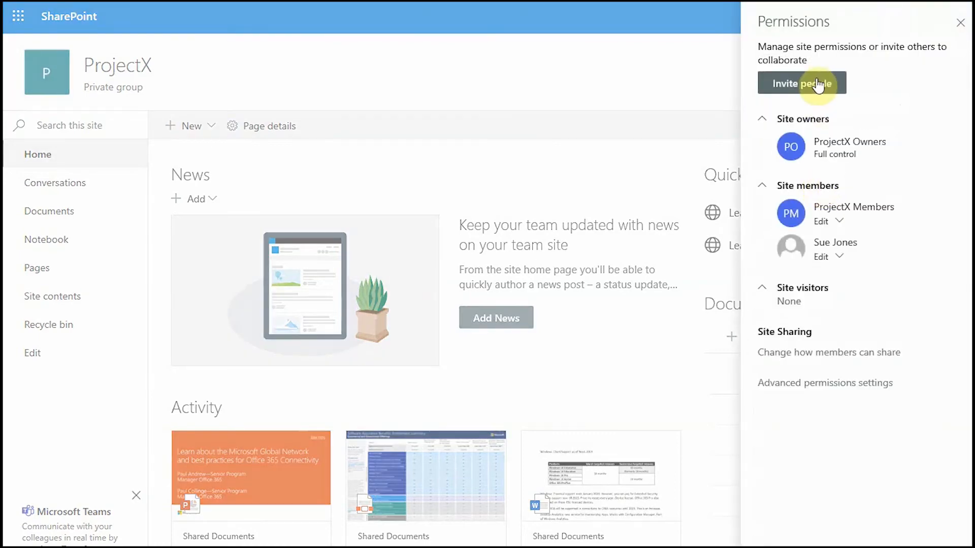
click(818, 85)
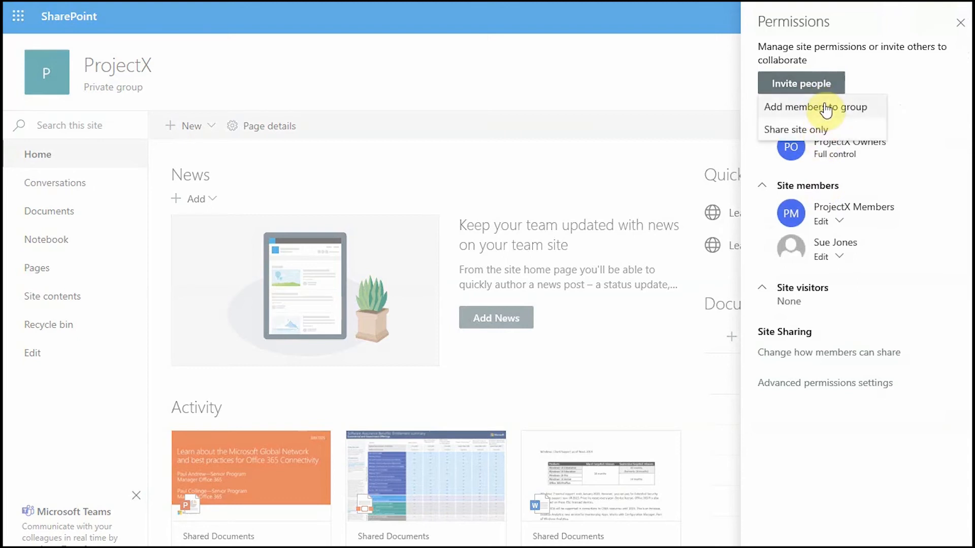
click(855, 115)
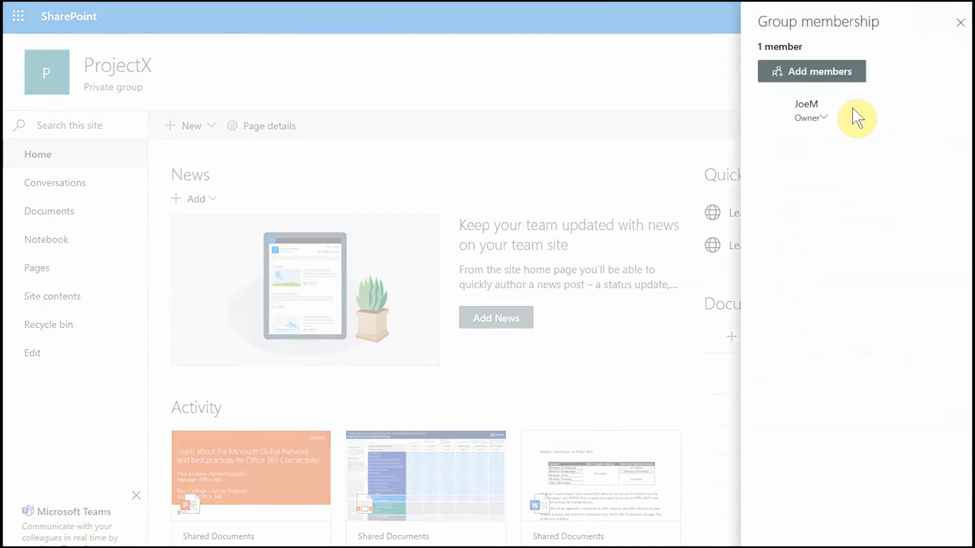
click(835, 75)
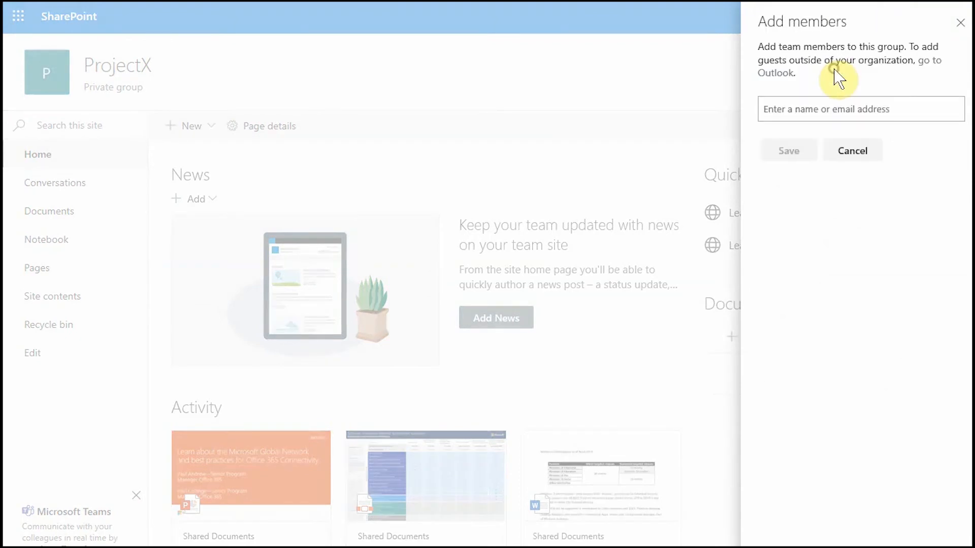
click(821, 108)
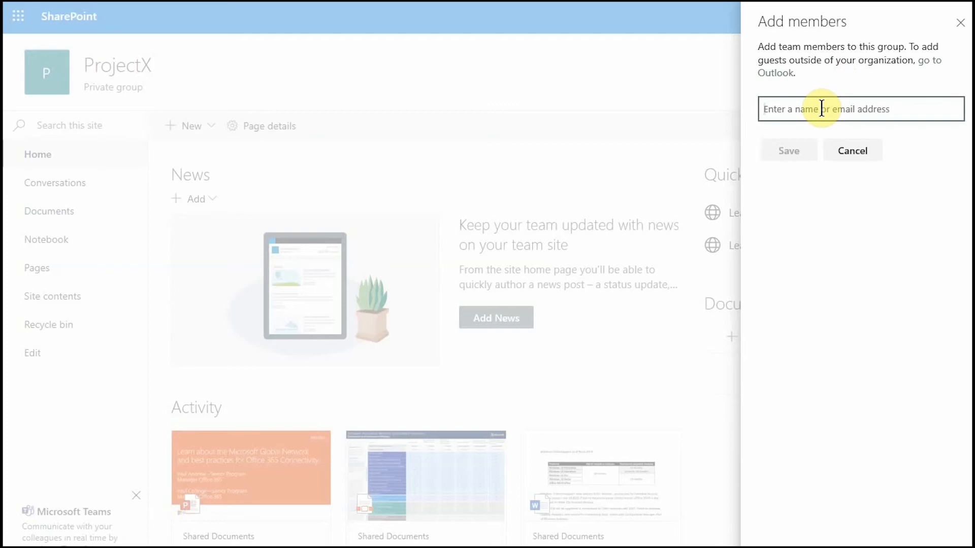
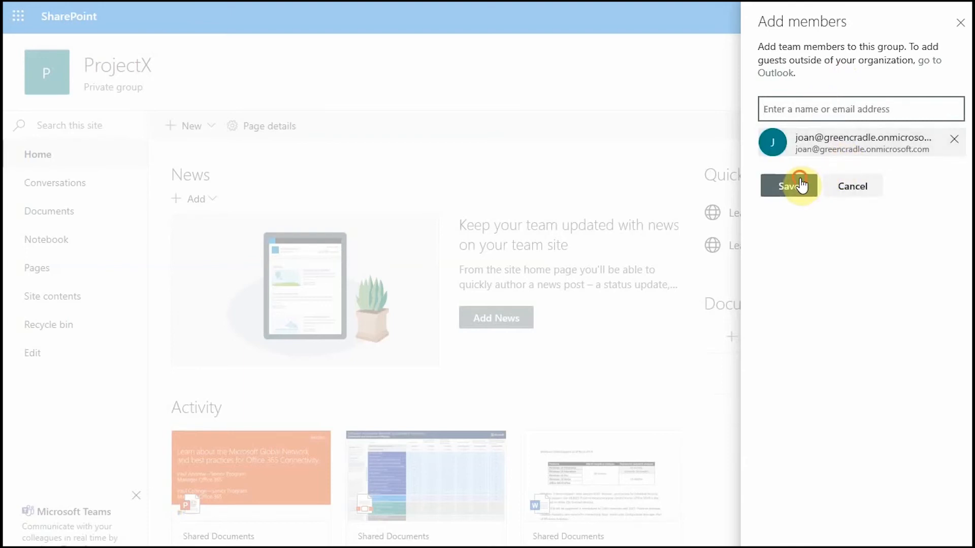
Step: Save the guest as a ProjectX member, which fails with a couldn't-add error
click(803, 184)
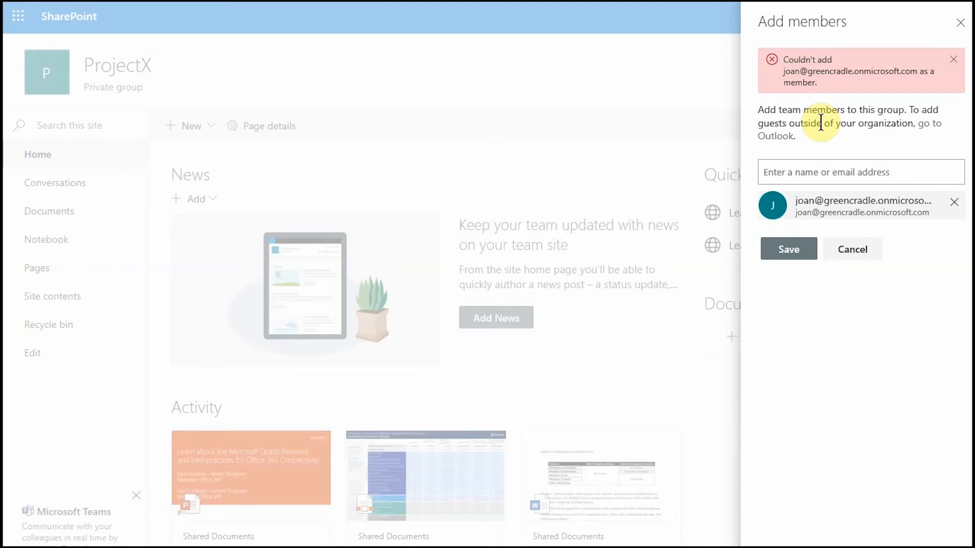
click(776, 136)
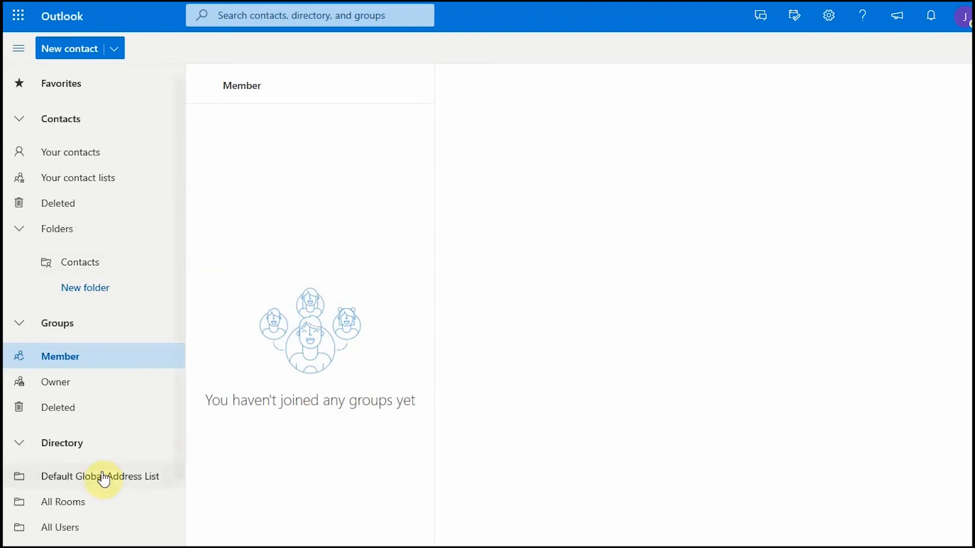
Step: In Outlook People, pick ProjectX from All Groups and show its member list
scroll(109, 450, down, 2)
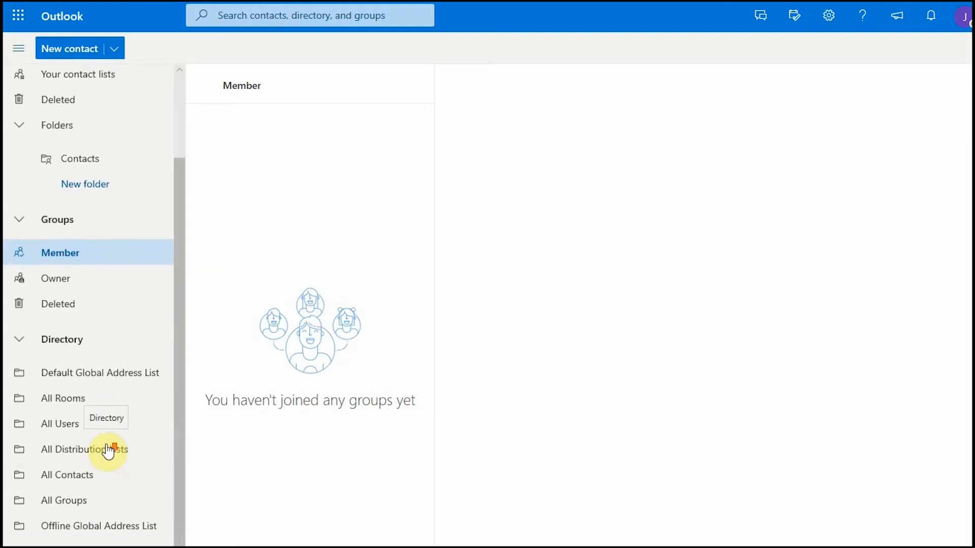
click(65, 503)
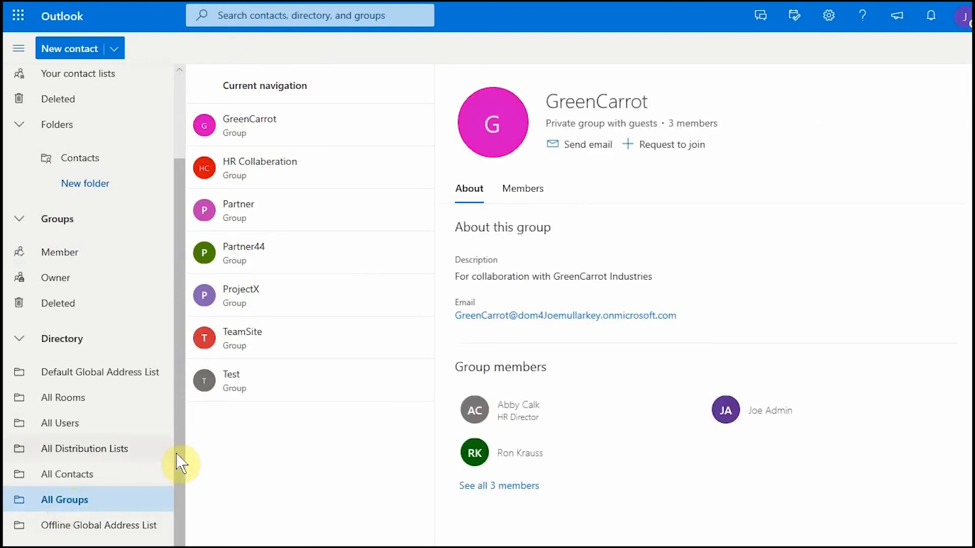
click(246, 300)
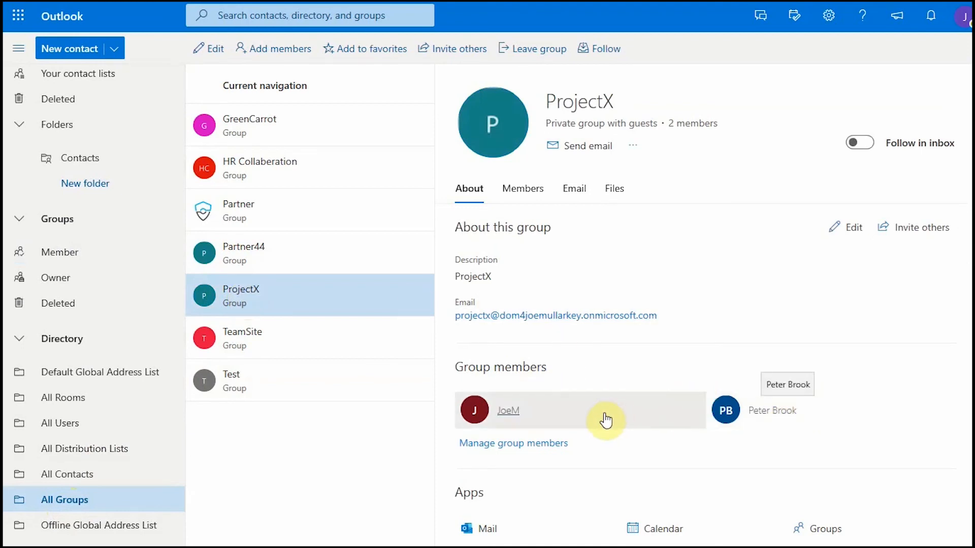
click(554, 447)
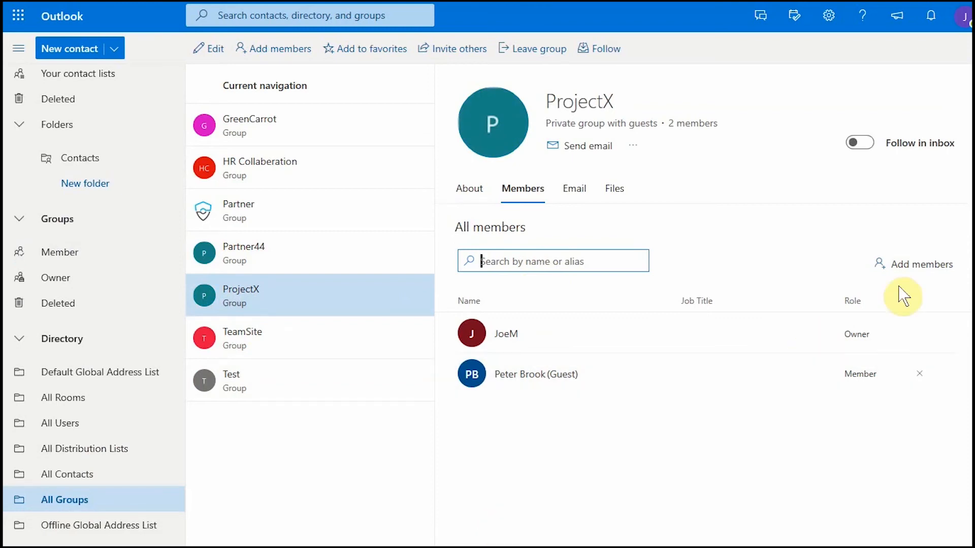
Step: Add the external guest to ProjectX by entering and selecting the guest's e-mail address
click(916, 265)
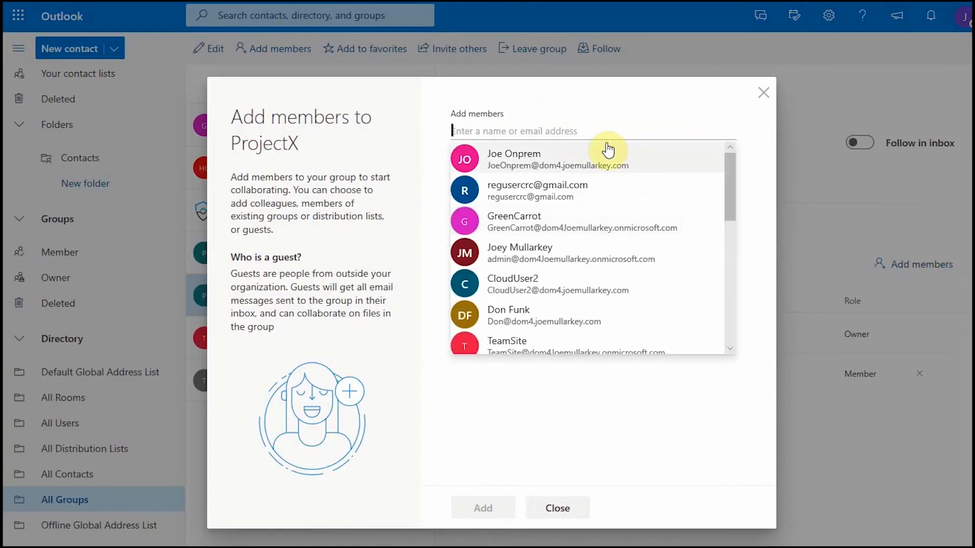
click(586, 128)
text(j)
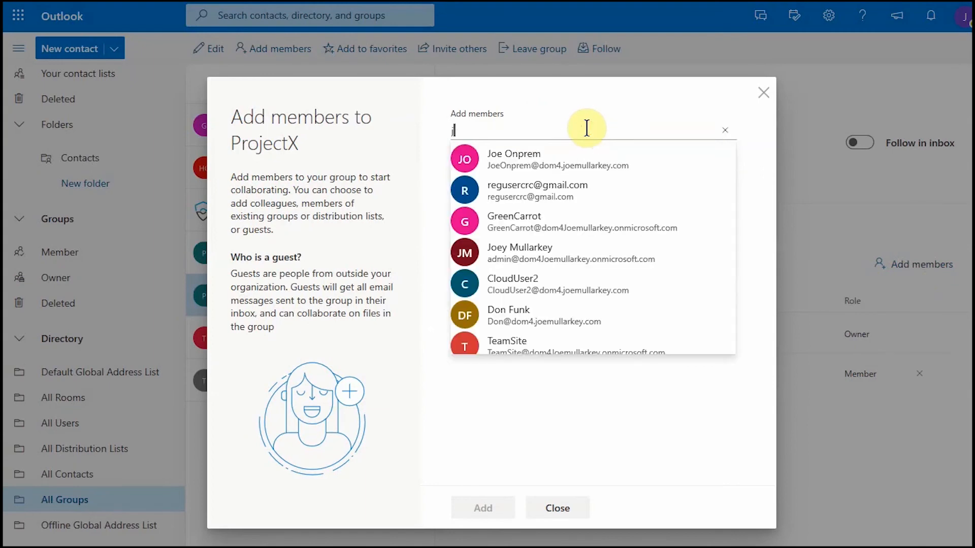
text(oan!@)
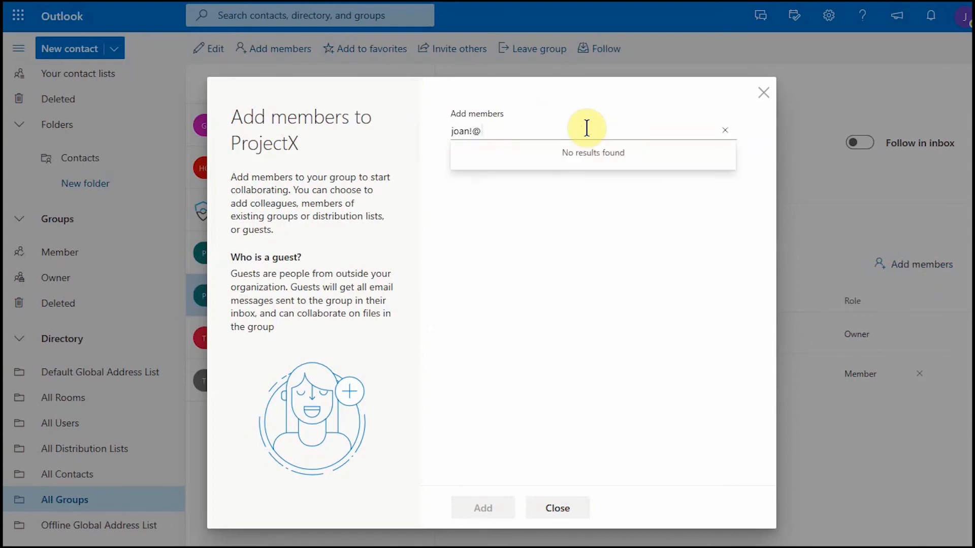
key(BackSpace)
key(BackSpace)
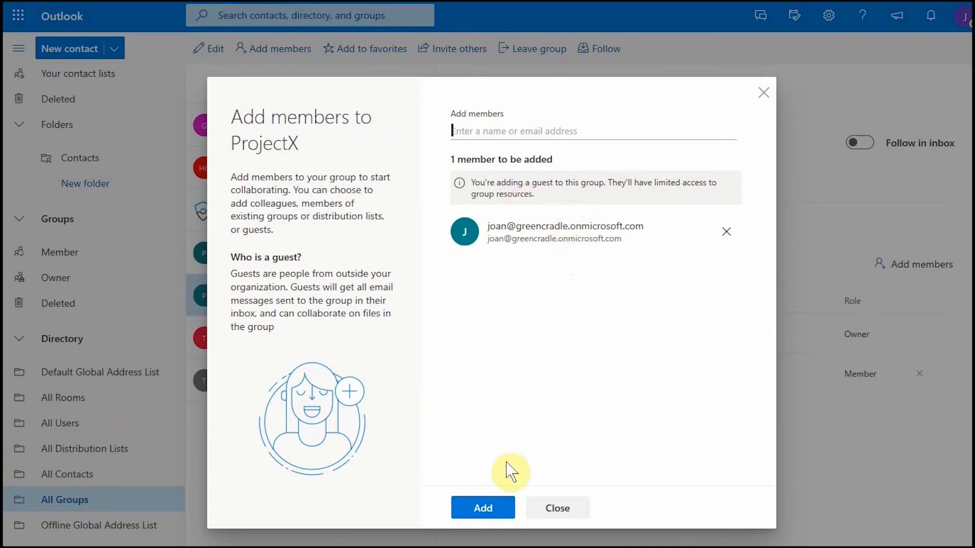
click(496, 507)
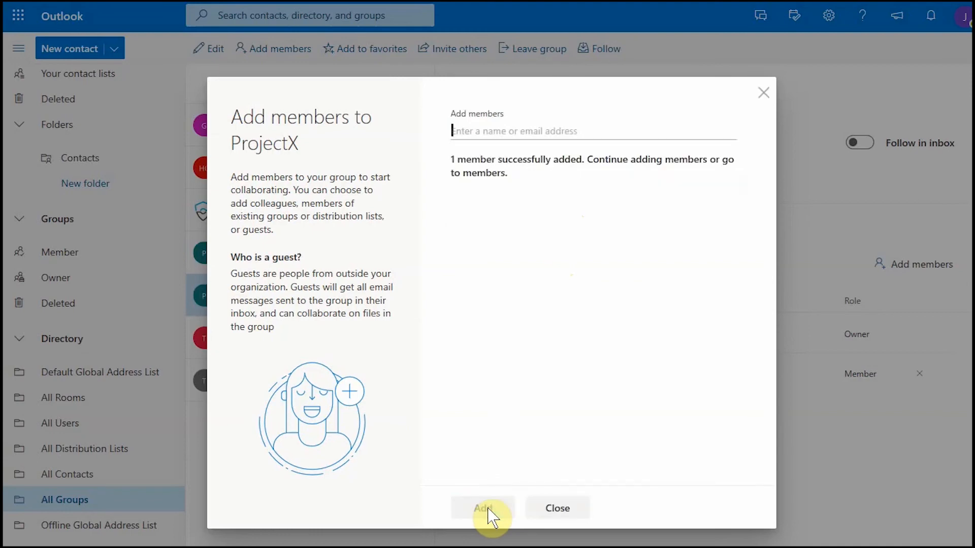
Step: Close Add members, then follow Go to SharePoint in the guest's ProjectX welcome email
click(558, 509)
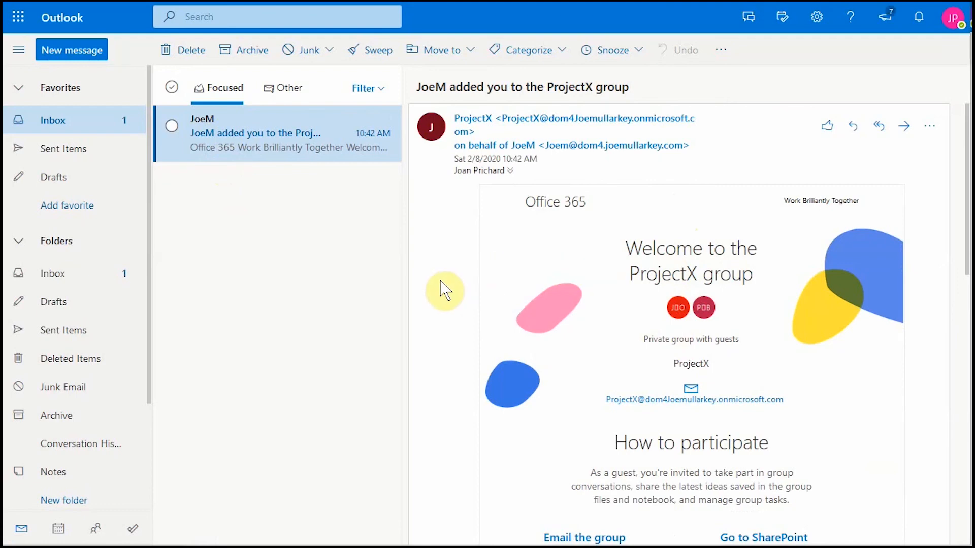
scroll(444, 290, down, 3)
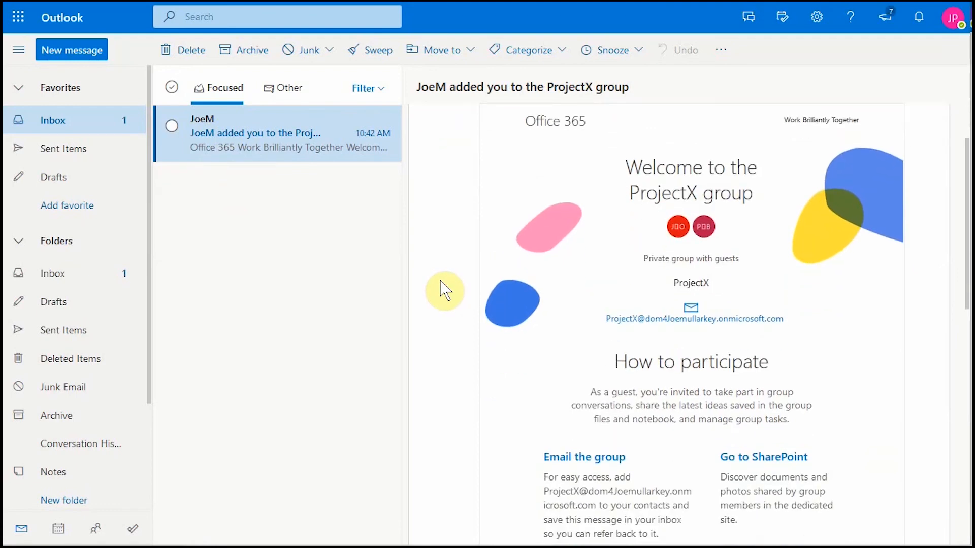
scroll(445, 289, down, 3)
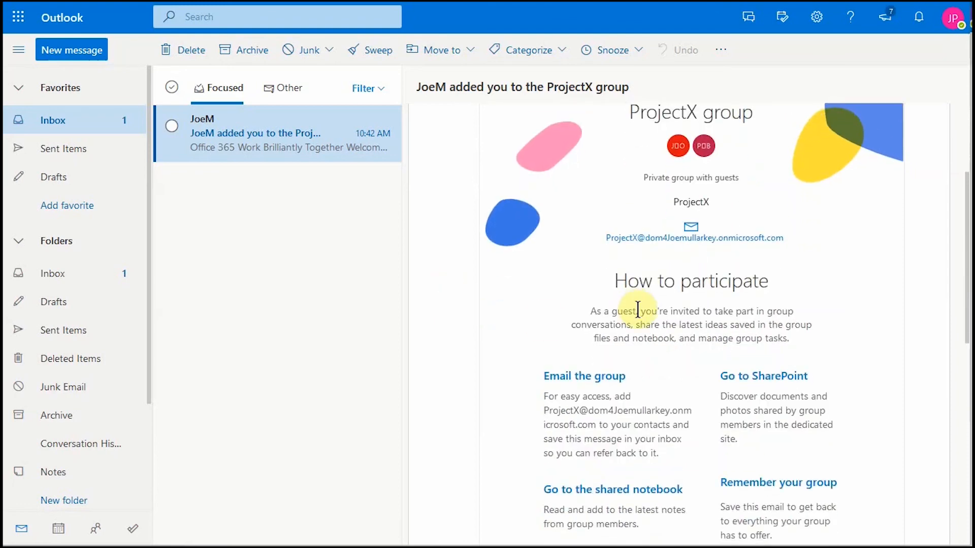
scroll(636, 313, down, 3)
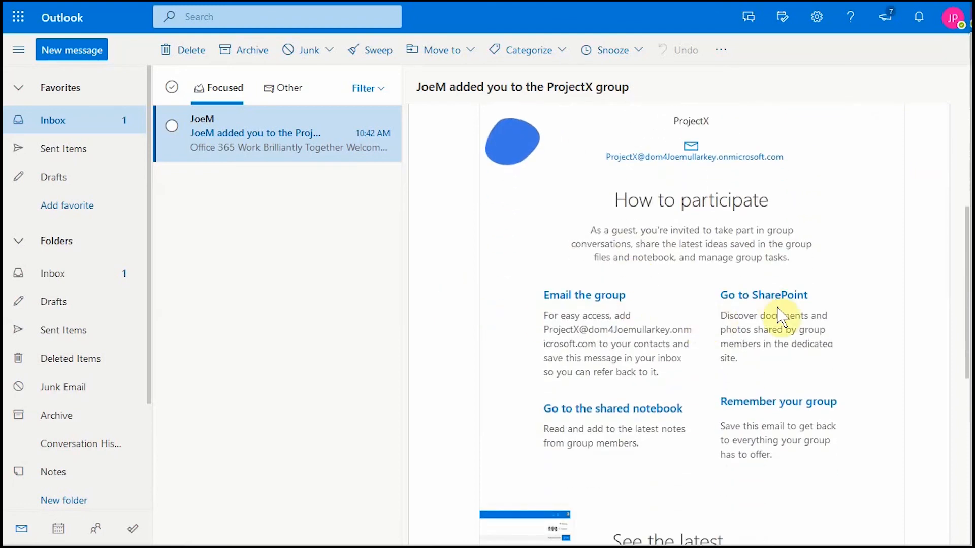
click(762, 304)
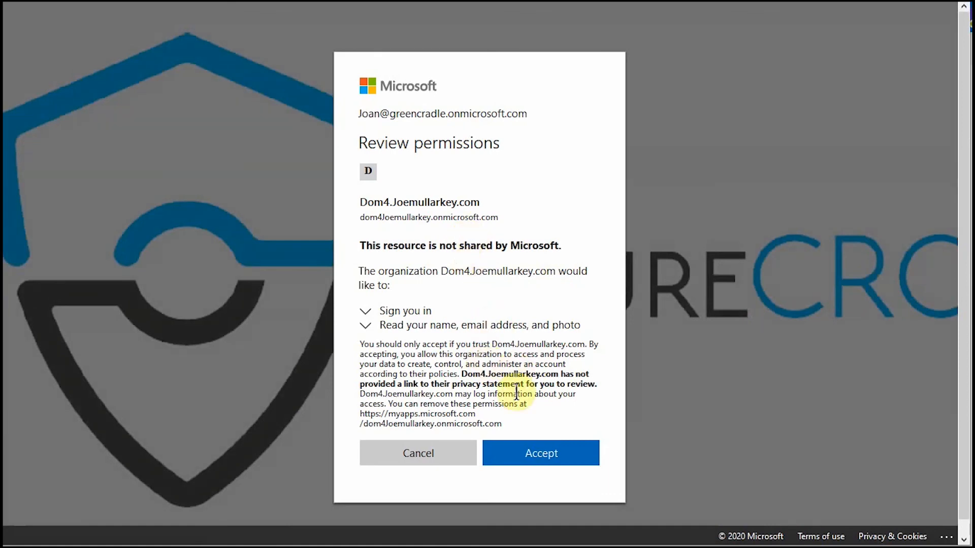
Step: Accept the Dom4.Joemullarkey.com permission request and wait while access is granted
click(550, 451)
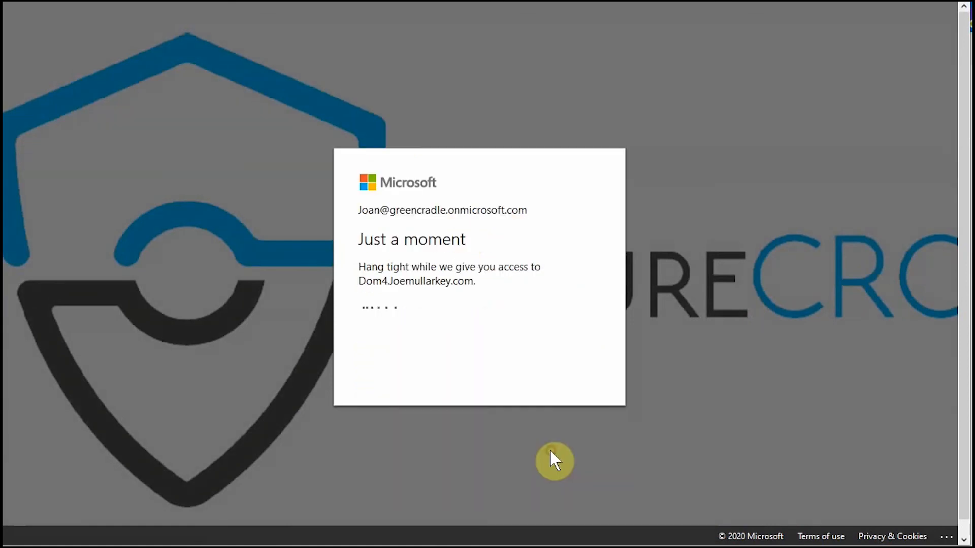